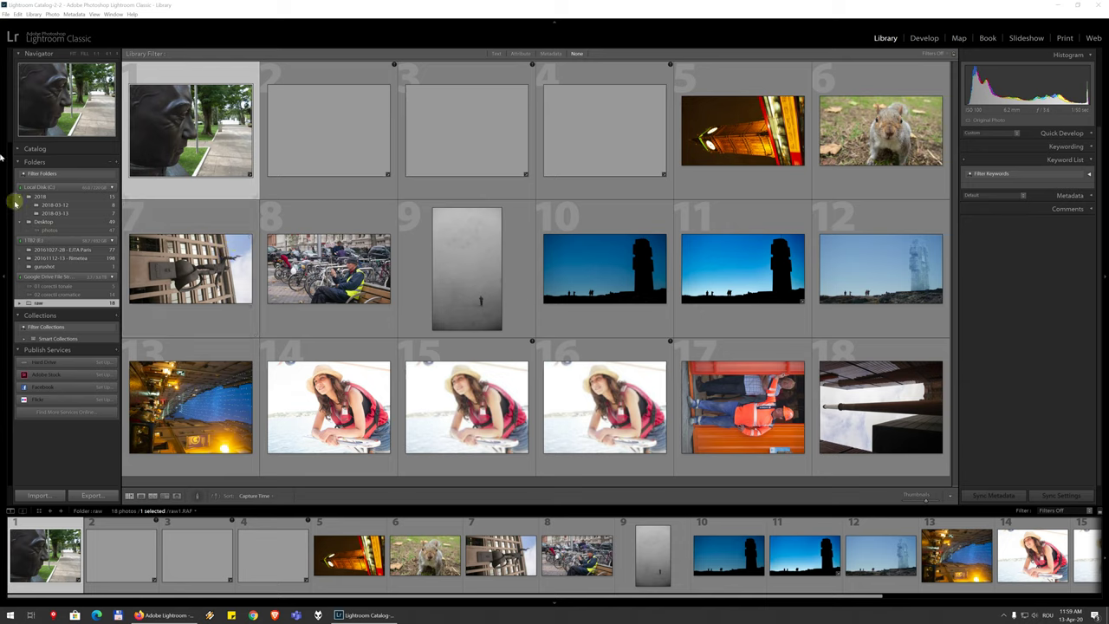
Collapse the right panel, filmstrip, left panel and module picker so only the photo grid remains
mouse_move(80, 229)
scroll(277, 549, down, 3)
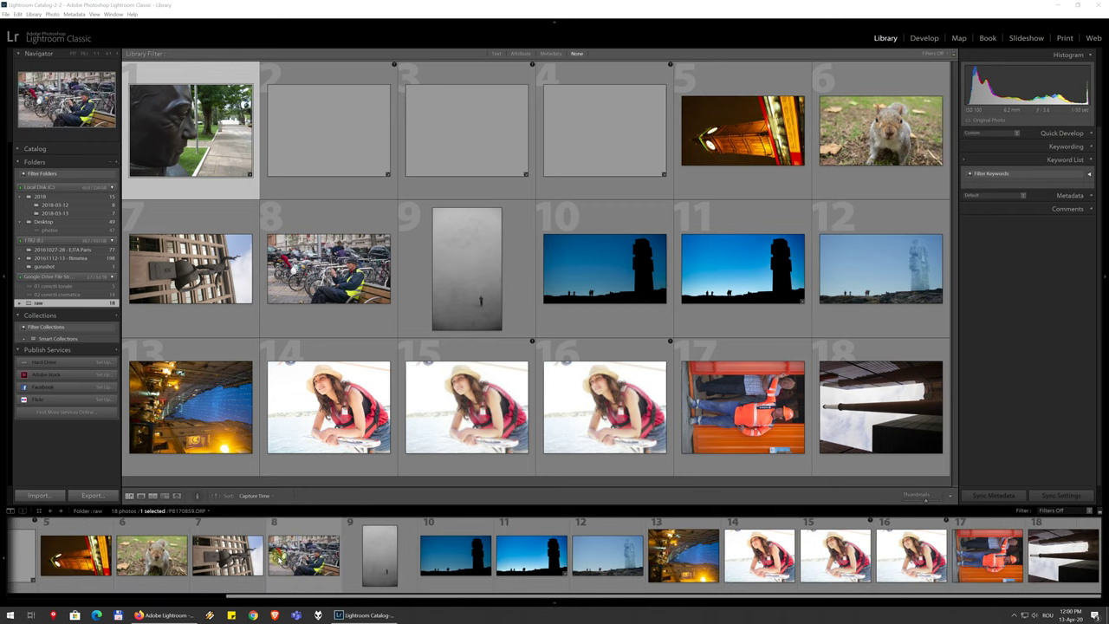
scroll(278, 549, up, 3)
scroll(277, 549, down, 3)
scroll(199, 559, up, 3)
scroll(200, 559, down, 3)
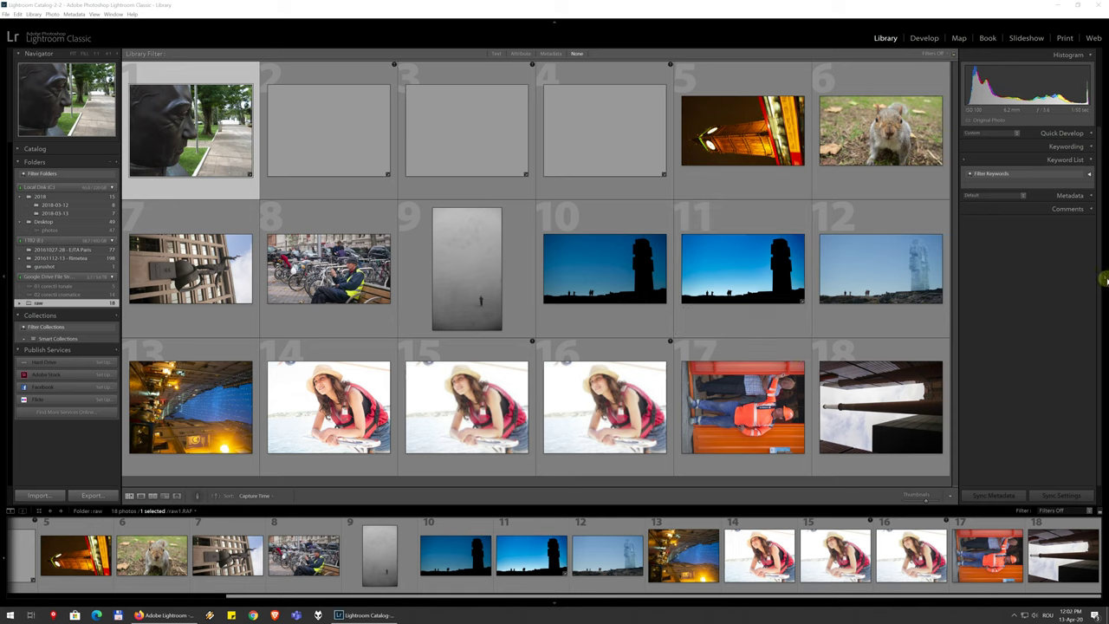
click(1105, 280)
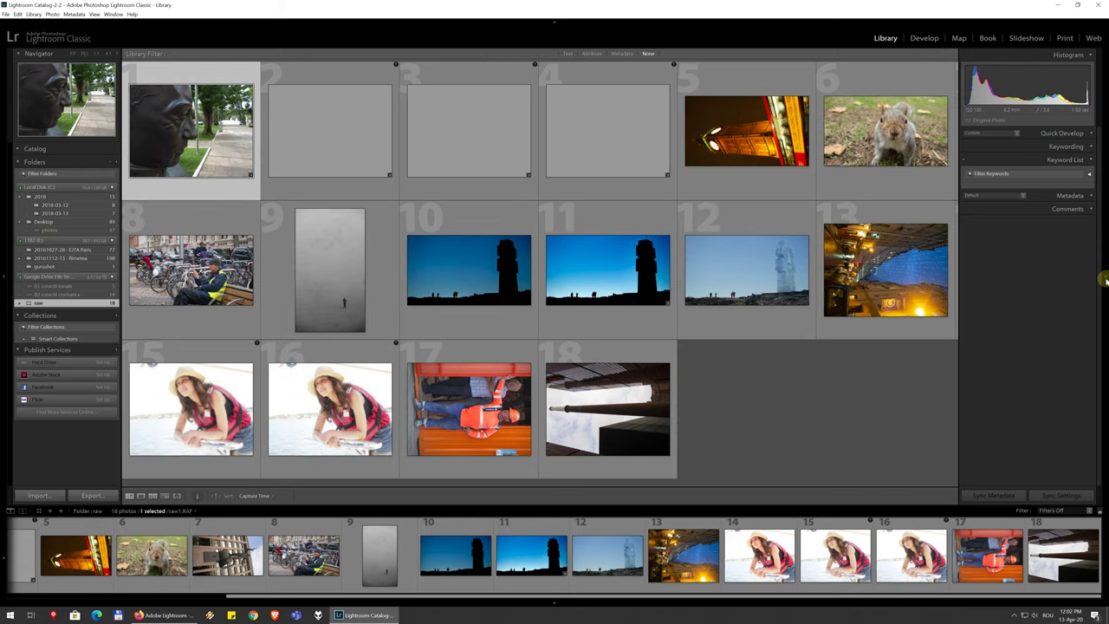
click(1105, 280)
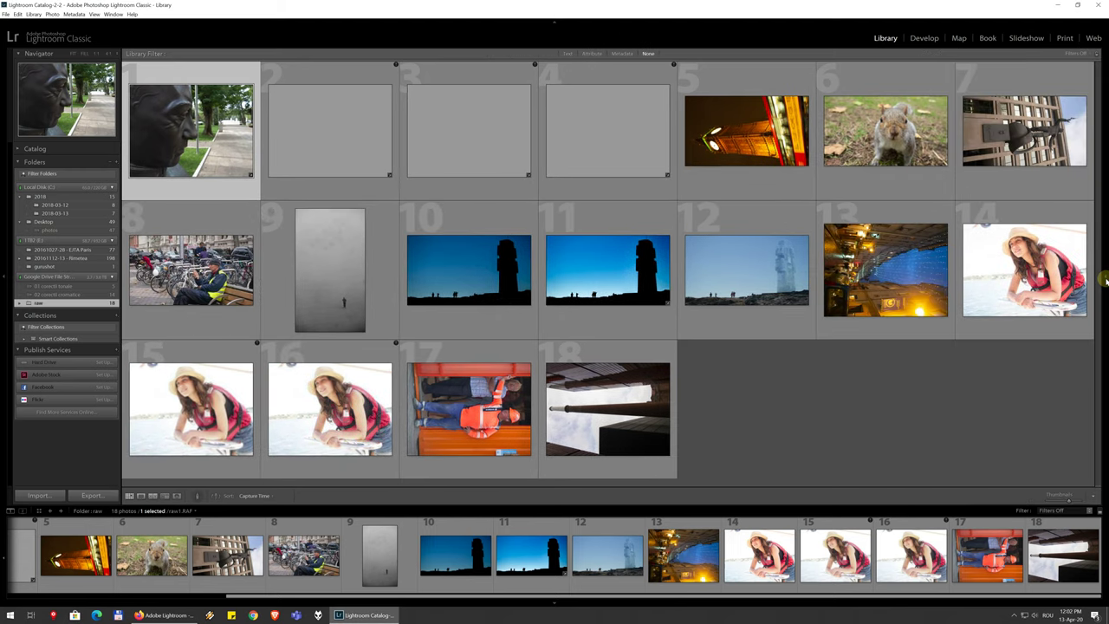
click(534, 606)
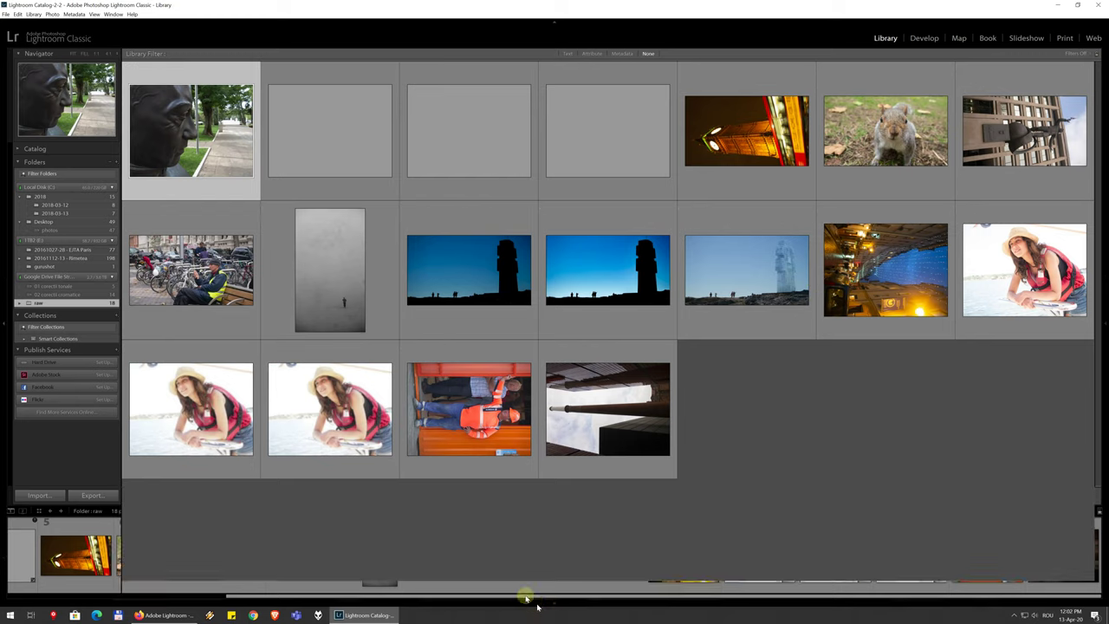
click(2, 324)
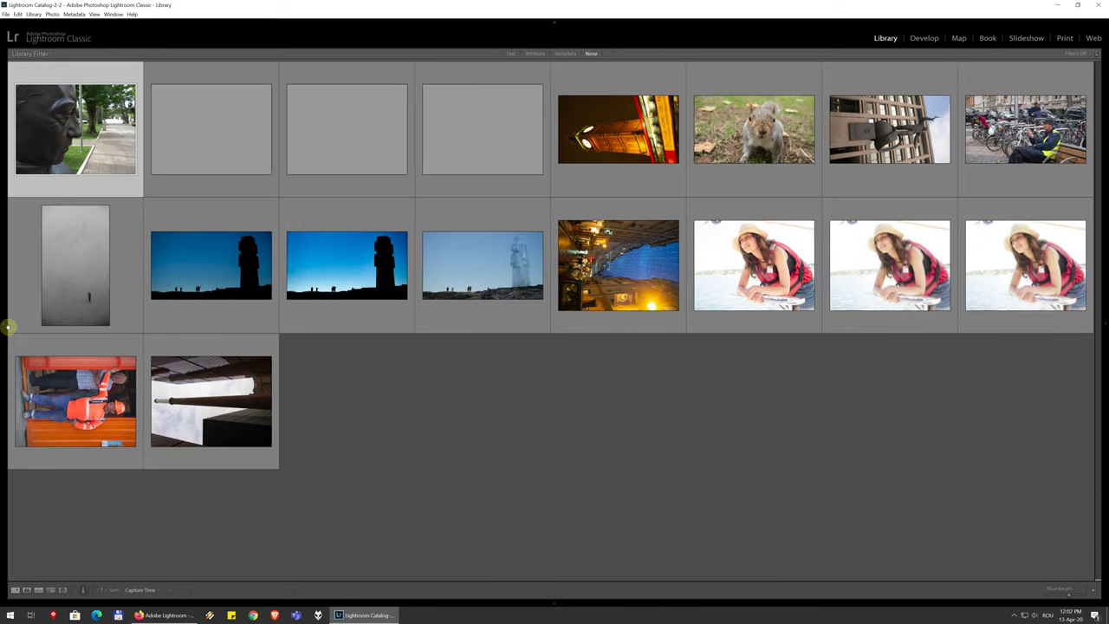
click(553, 25)
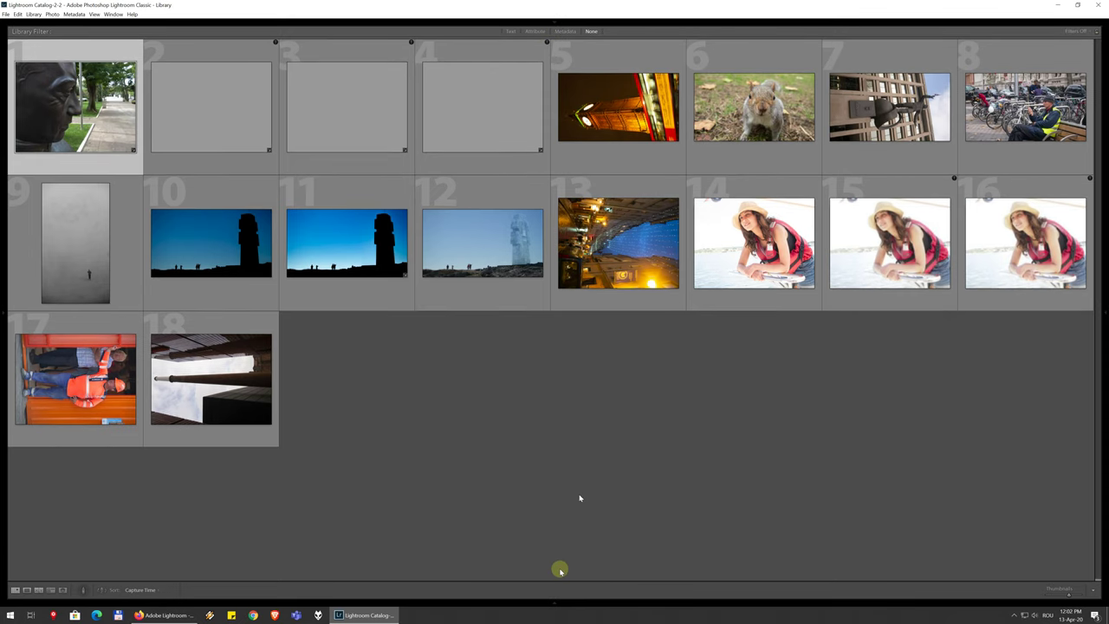
Bring the filmstrip, right panel, module picker and left panel back temporarily from the screen edges
click(567, 605)
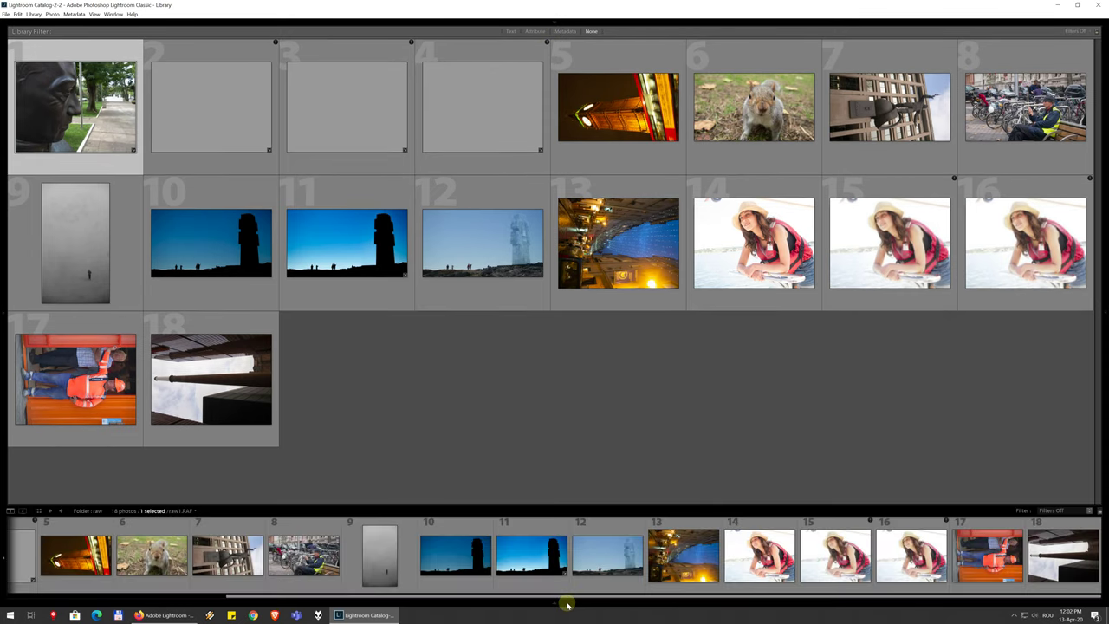
mouse_move(1105, 318)
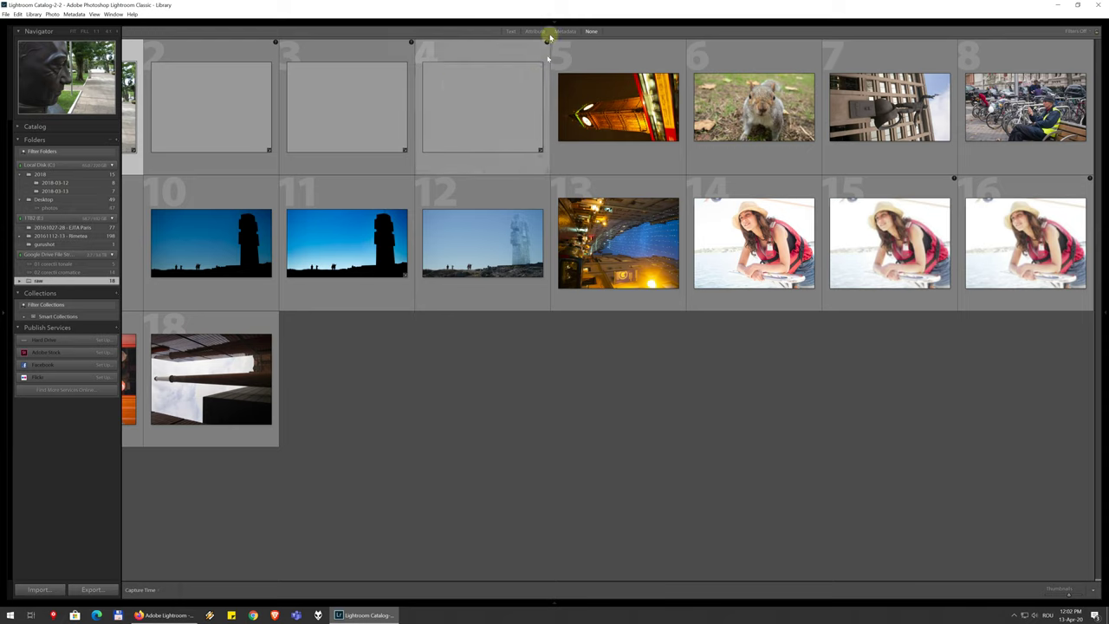
mouse_move(560, 14)
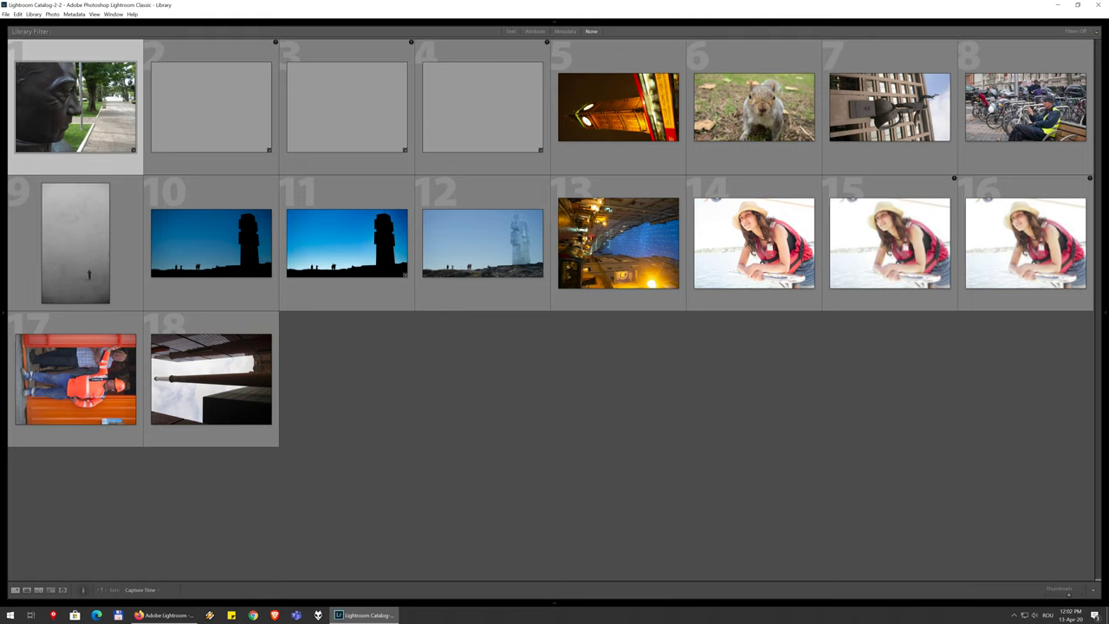
mouse_move(1093, 249)
click(776, 545)
mouse_move(535, 602)
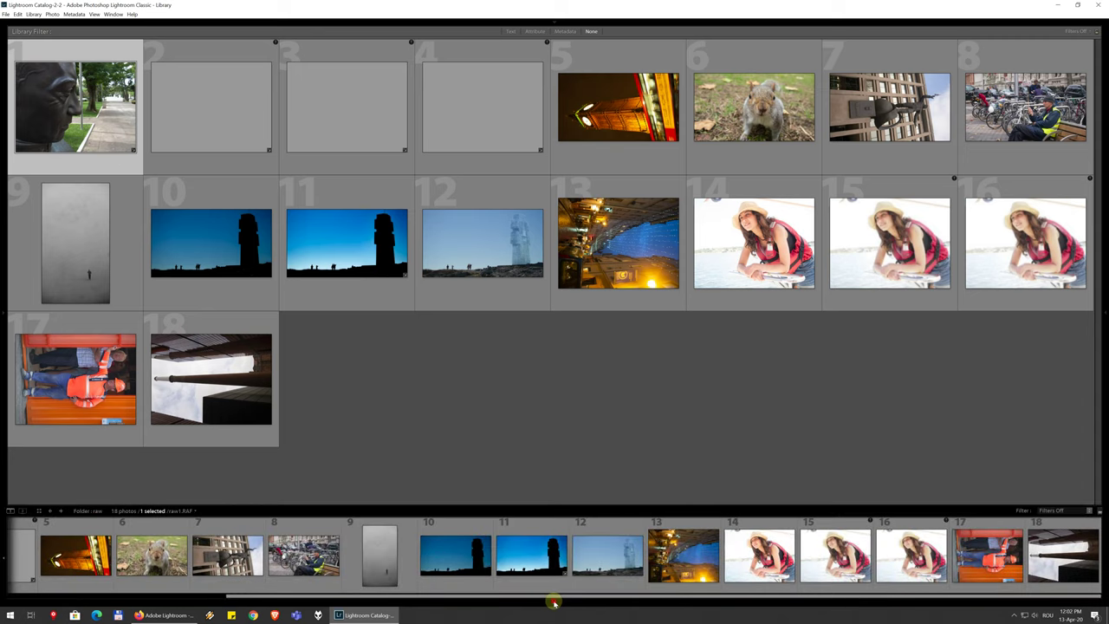
mouse_move(1100, 269)
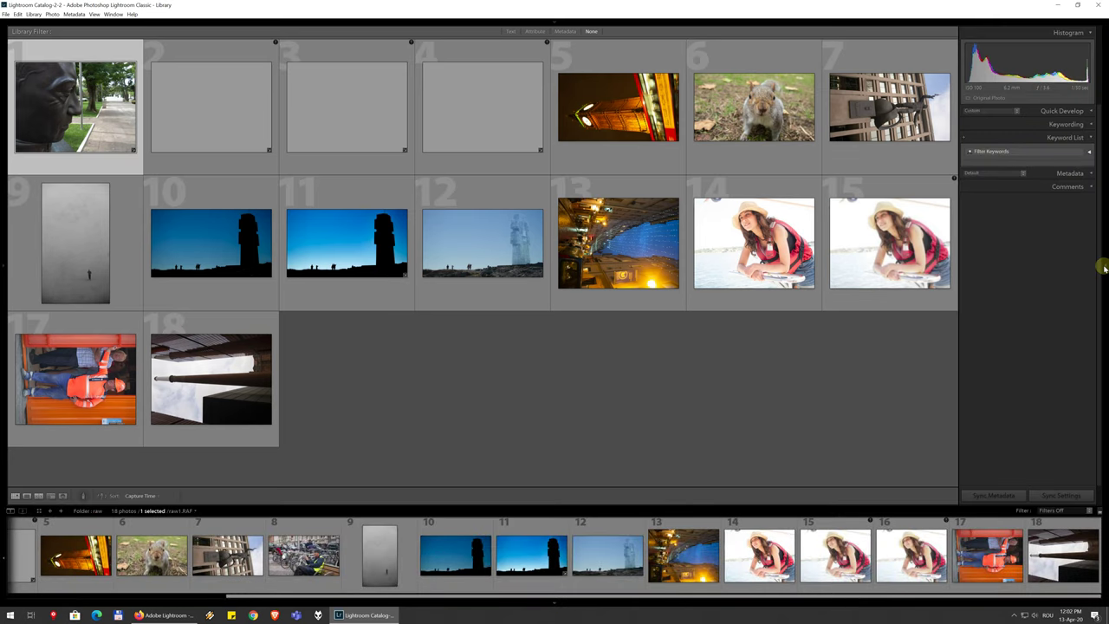
mouse_move(4, 309)
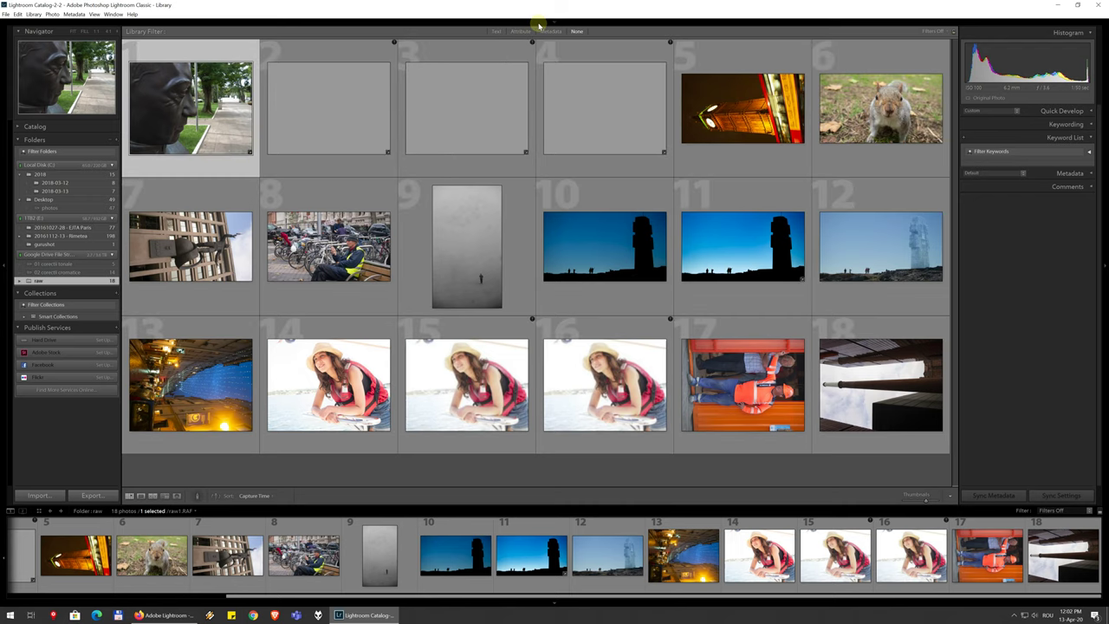
mouse_move(538, 26)
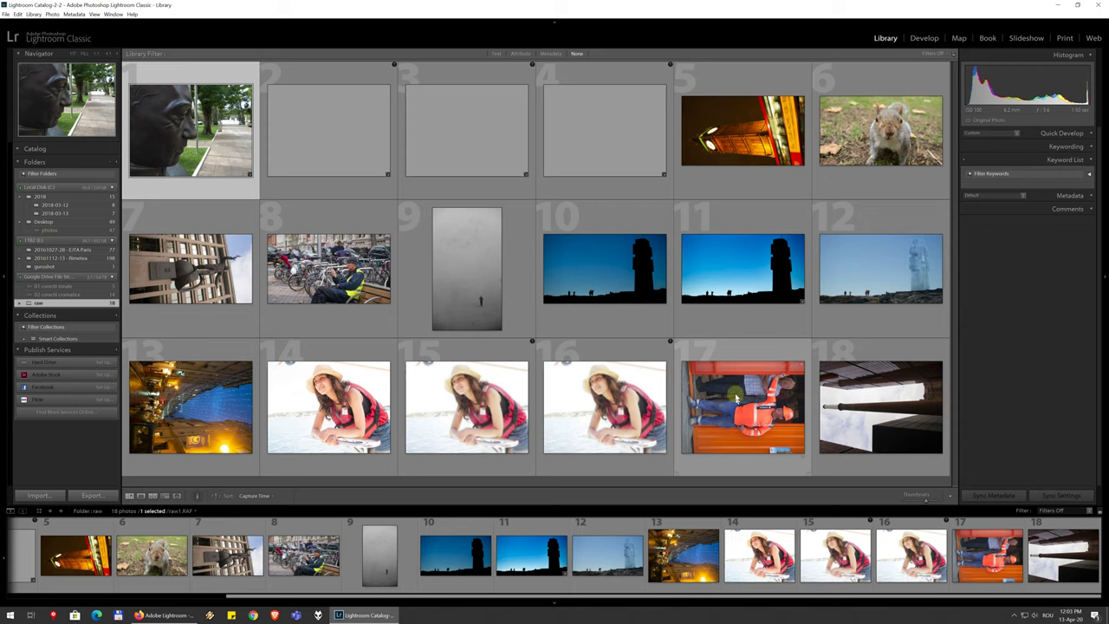
mouse_move(736, 397)
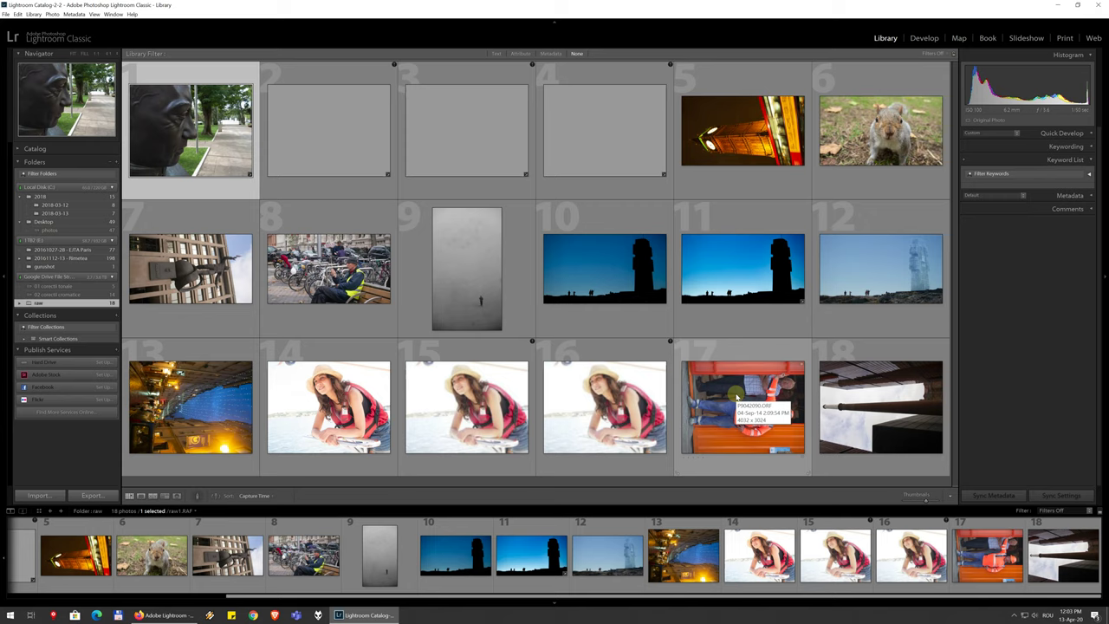
Switch to Develop with raw1.RAF and scroll through the Basic, Detail and other right-panel sections
click(924, 38)
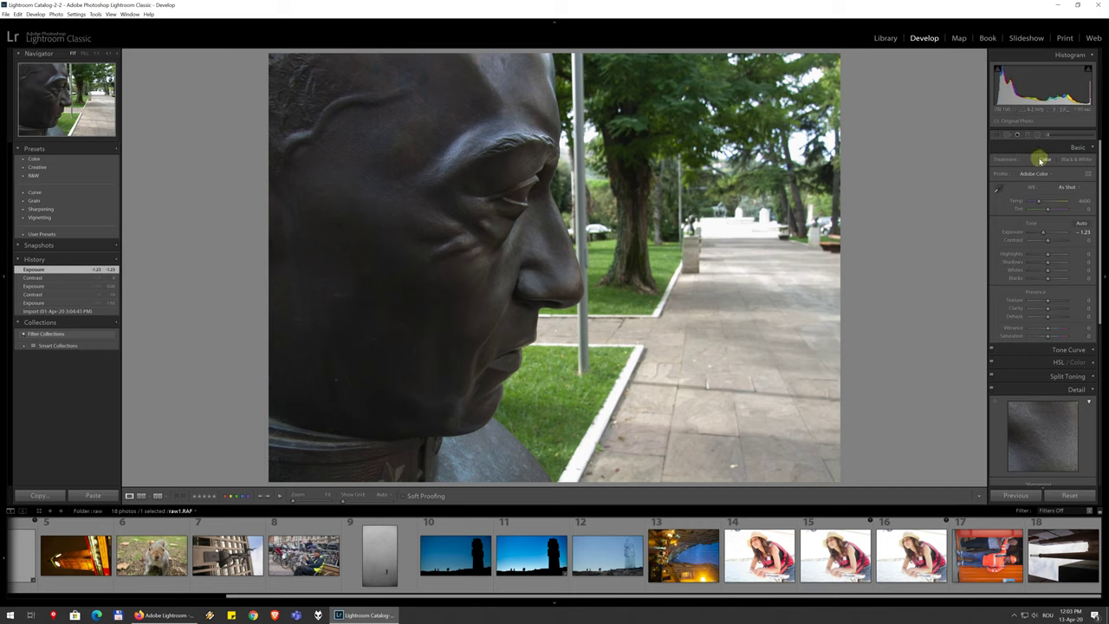
scroll(1048, 214, down, 5)
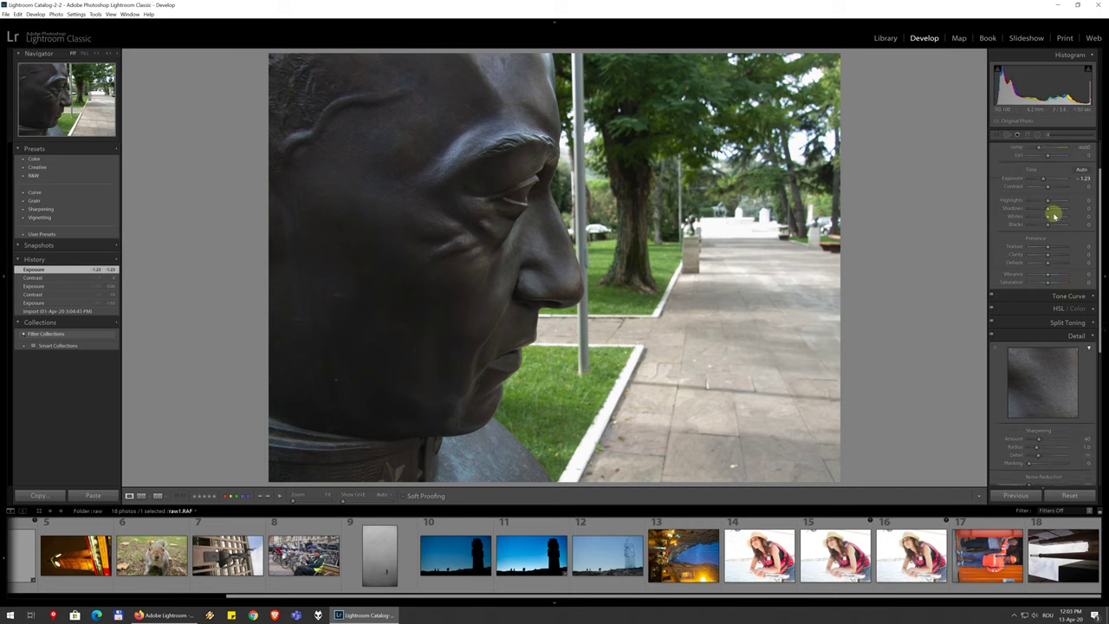
scroll(1053, 215, down, 2)
scroll(1053, 215, up, 6)
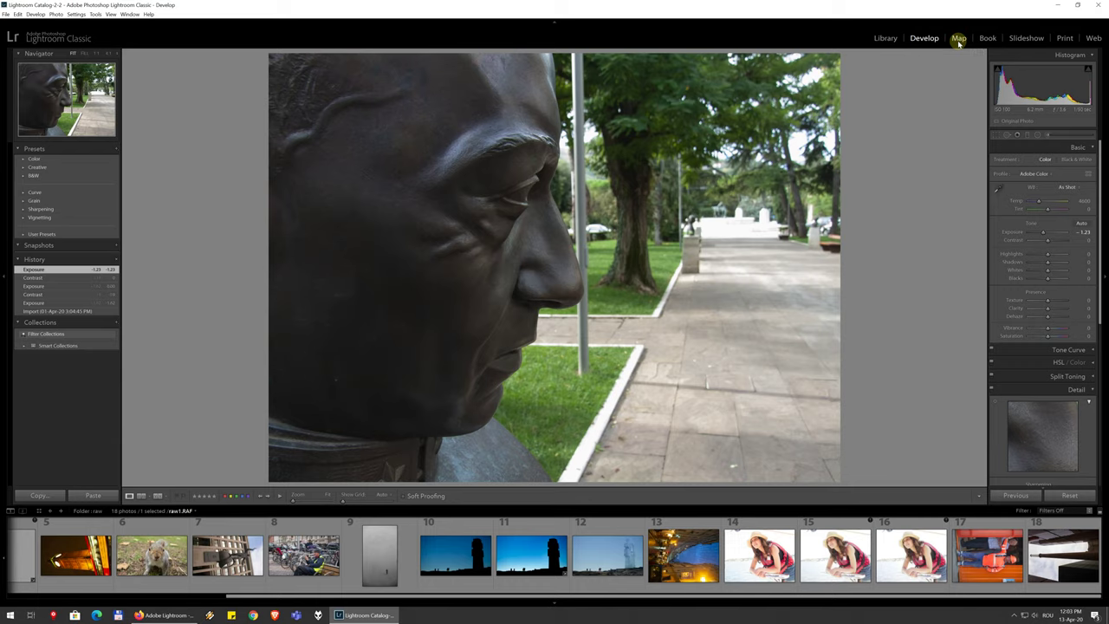
Switch to the Map module and zoom out from Romania to show Europe, Africa and Asia
click(958, 40)
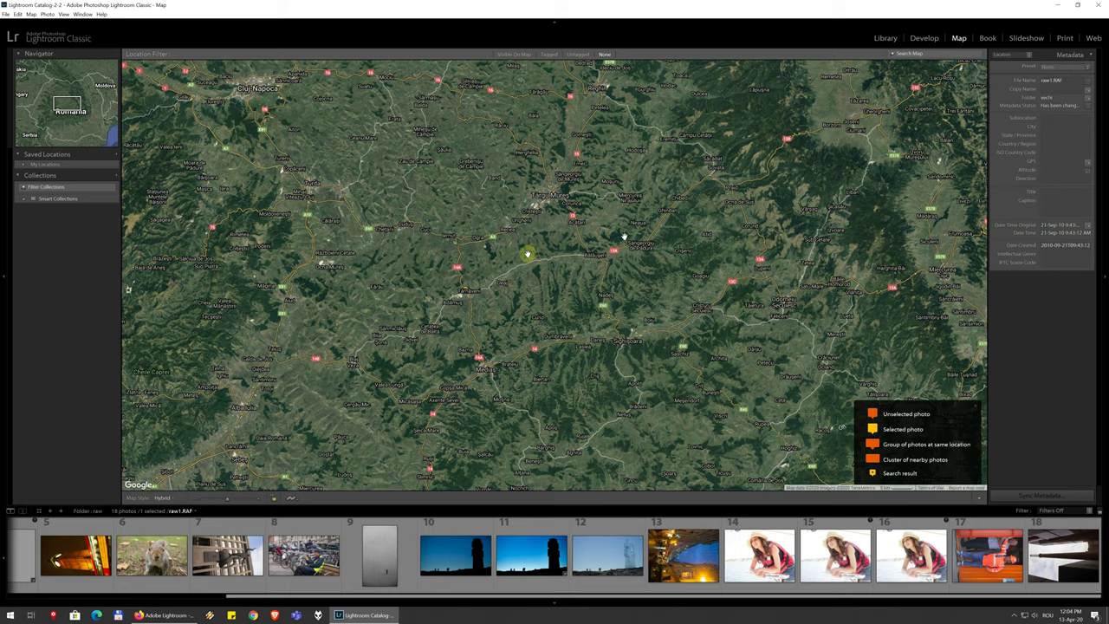
scroll(529, 254, down, 1)
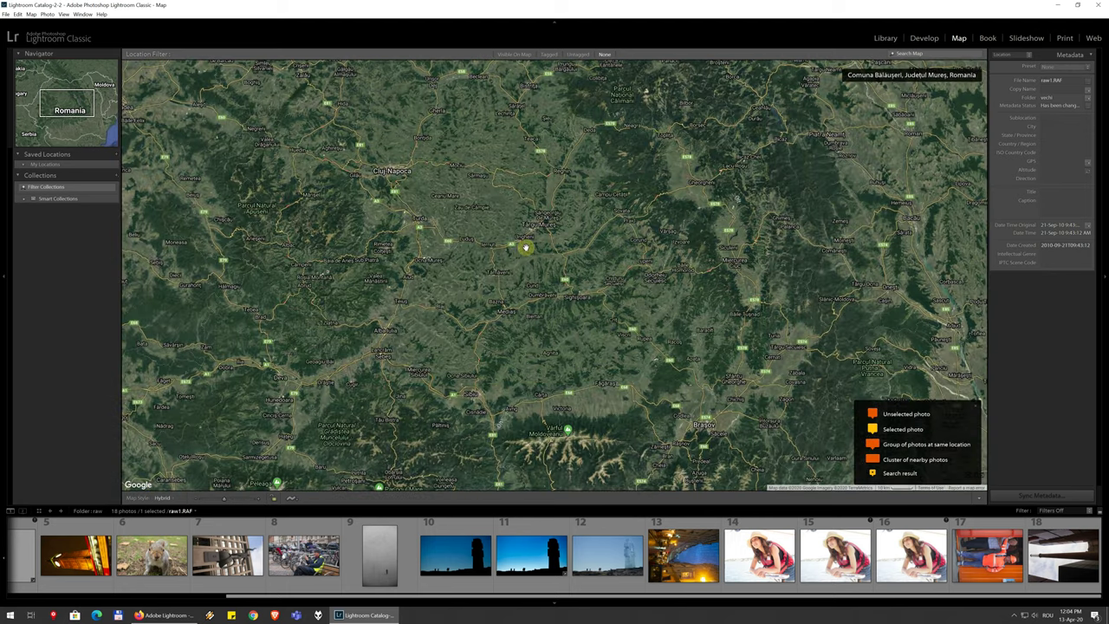
scroll(525, 249, down, 1)
scroll(526, 250, down, 1)
scroll(548, 272, down, 1)
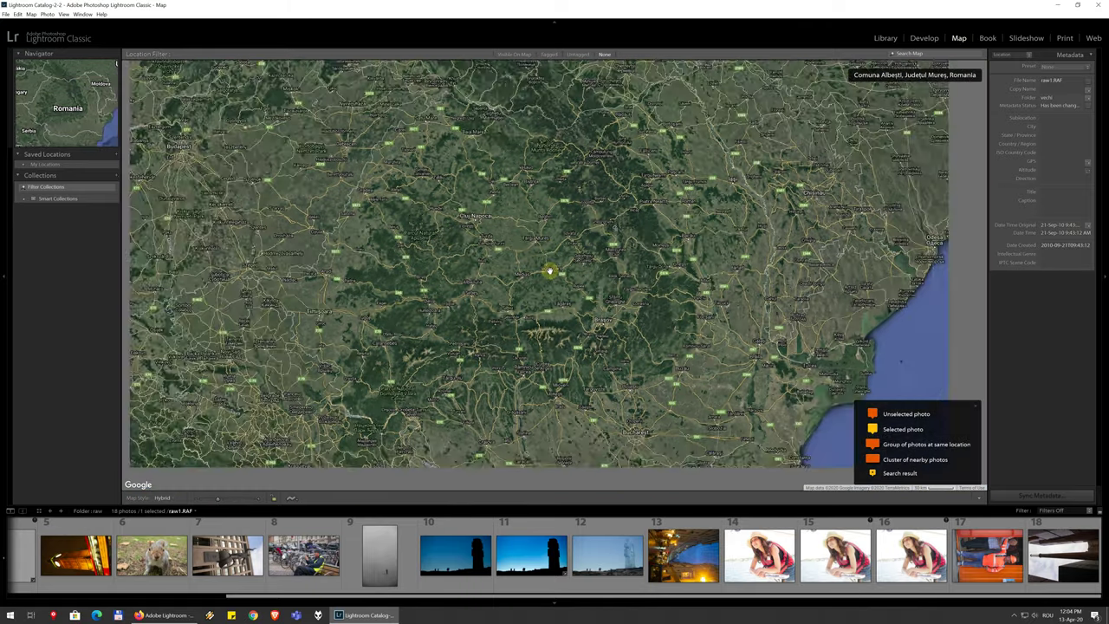
scroll(555, 277, down, 1)
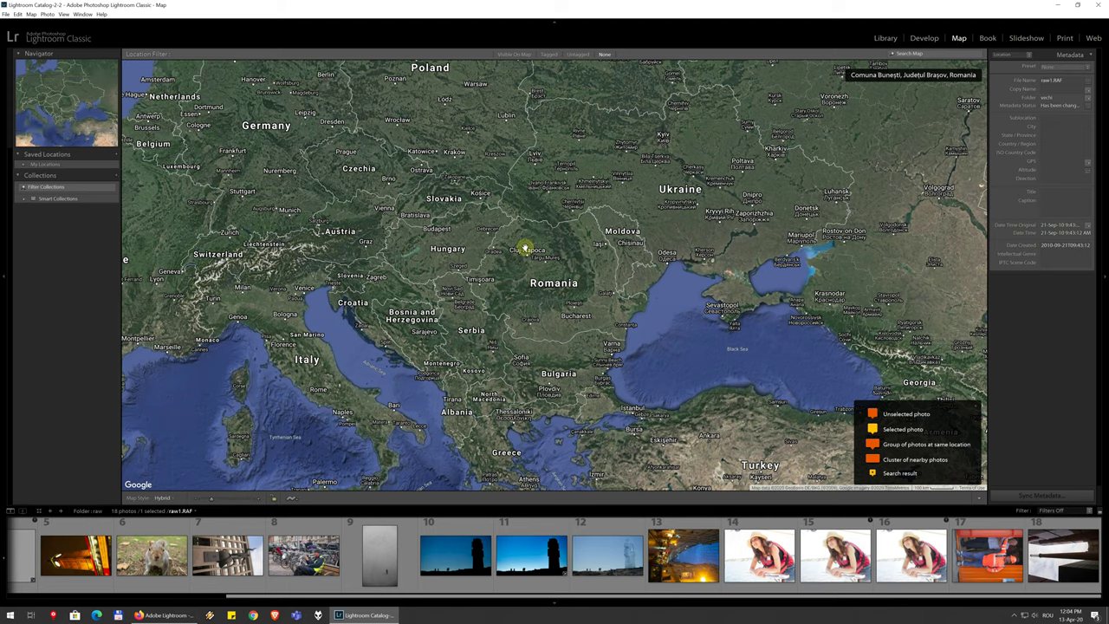
scroll(525, 247, down, 1)
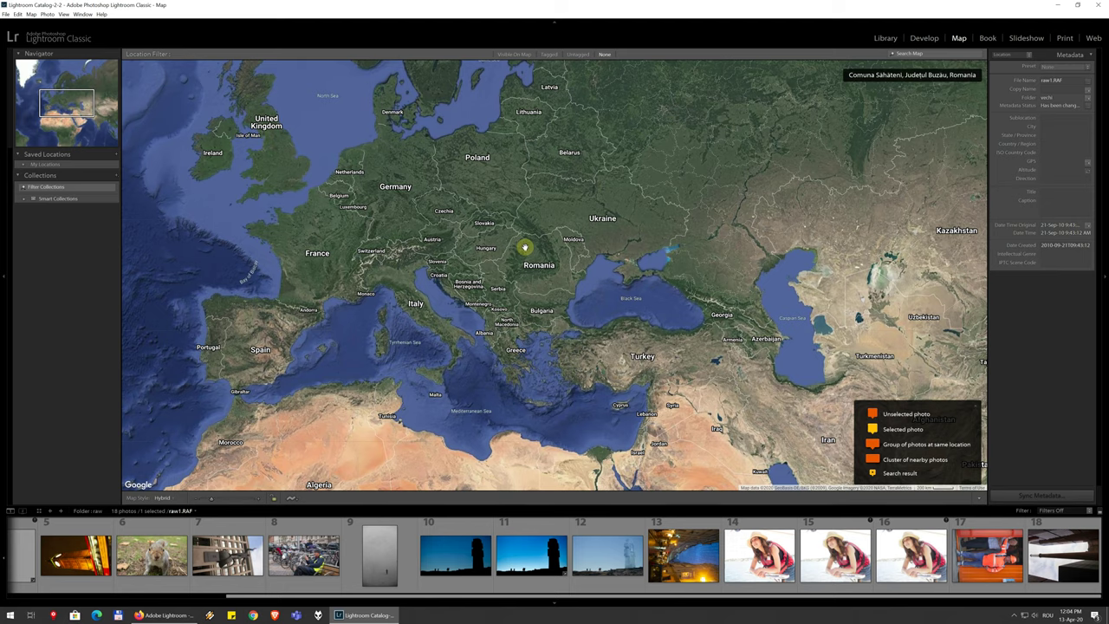
scroll(457, 228, down, 1)
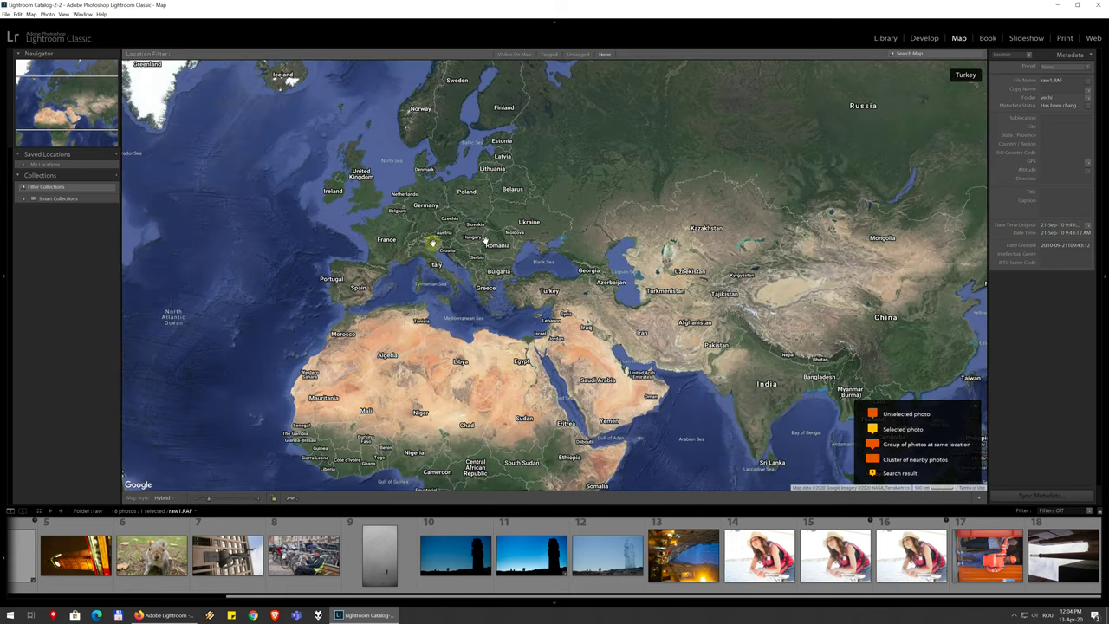
Select photo 10, the blue silhouette, and carry its location marker across the map to photo 14
drag(453, 217, 584, 239)
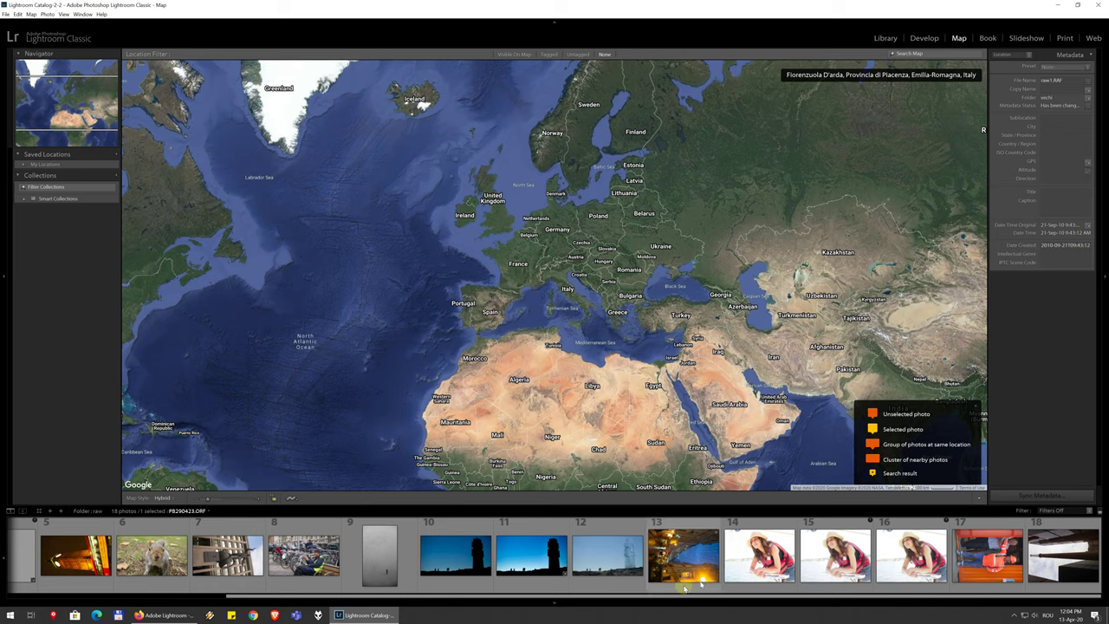
click(452, 556)
click(454, 558)
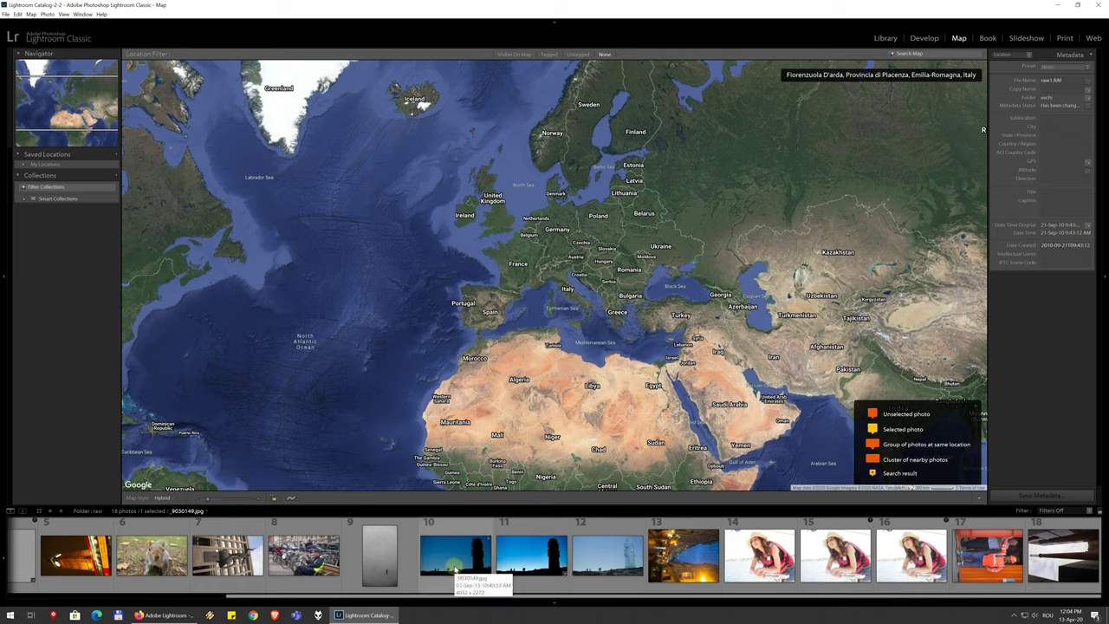
mouse_move(468, 552)
mouse_down()
mouse_move(684, 312)
mouse_move(551, 284)
mouse_move(65, 265)
mouse_move(239, 272)
mouse_move(532, 317)
mouse_up()
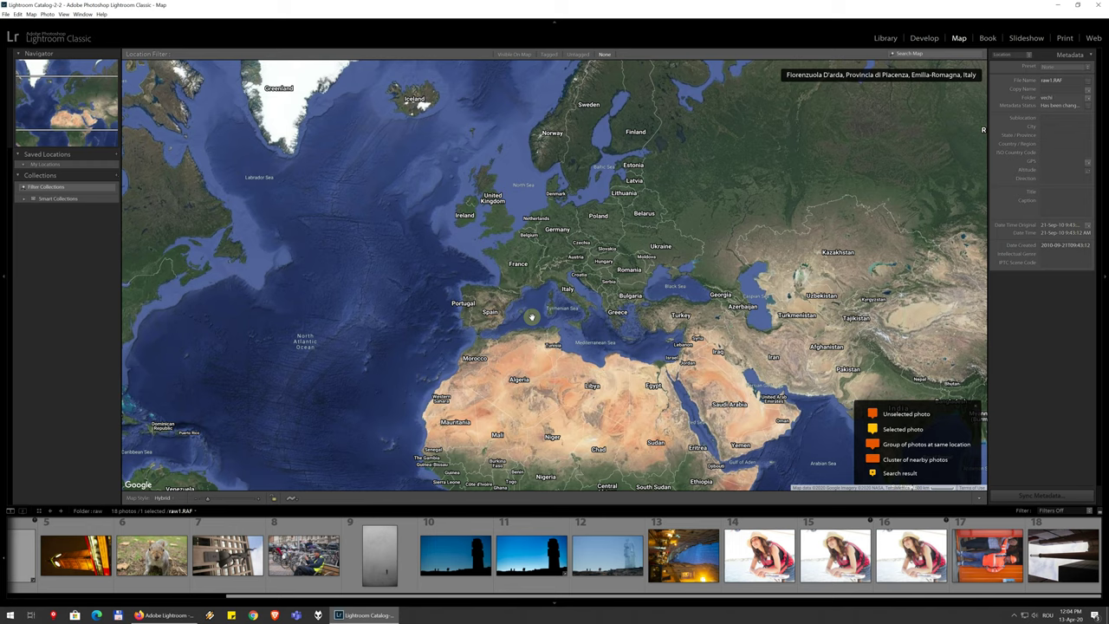
mouse_move(532, 317)
mouse_down()
mouse_move(570, 275)
mouse_move(660, 313)
mouse_move(69, 439)
mouse_move(114, 290)
mouse_move(233, 317)
mouse_move(279, 308)
mouse_up()
mouse_move(280, 308)
mouse_down()
mouse_move(186, 223)
mouse_move(431, 252)
mouse_move(651, 234)
mouse_move(602, 250)
mouse_move(541, 112)
mouse_move(703, 210)
mouse_move(571, 451)
mouse_move(655, 260)
mouse_move(670, 296)
mouse_move(884, 403)
mouse_move(872, 423)
mouse_move(874, 474)
mouse_move(877, 407)
mouse_move(874, 450)
mouse_move(842, 459)
mouse_move(580, 212)
mouse_move(576, 321)
mouse_up()
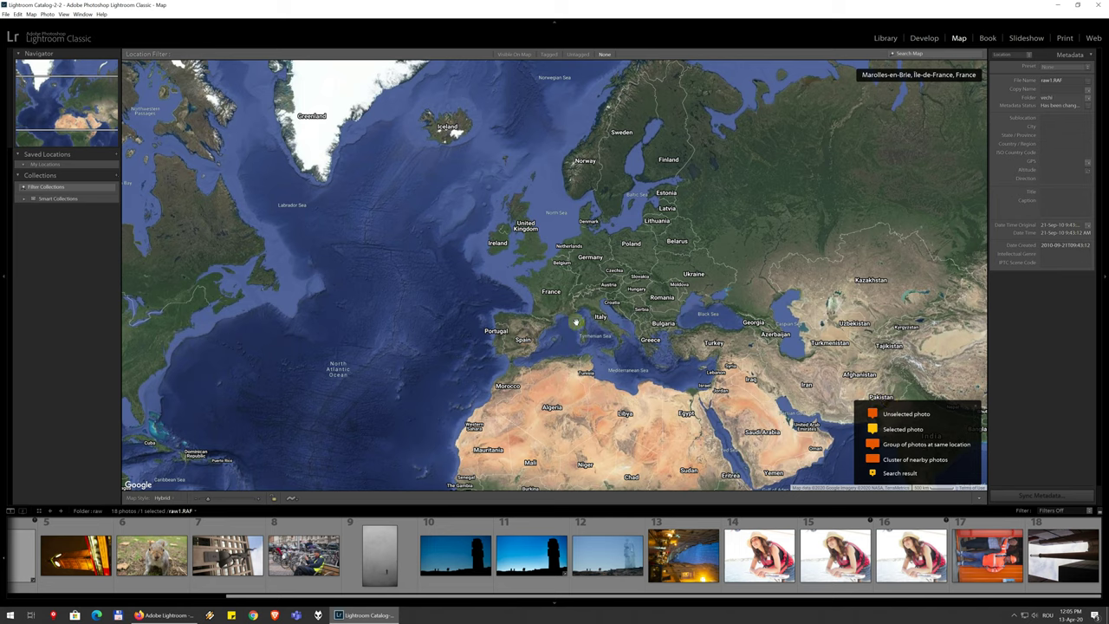
mouse_move(576, 322)
mouse_down()
mouse_move(1084, 84)
mouse_move(1053, 311)
mouse_move(779, 534)
mouse_up()
Select photo 14, the woman in the straw hat, and centre the map on North America
click(754, 556)
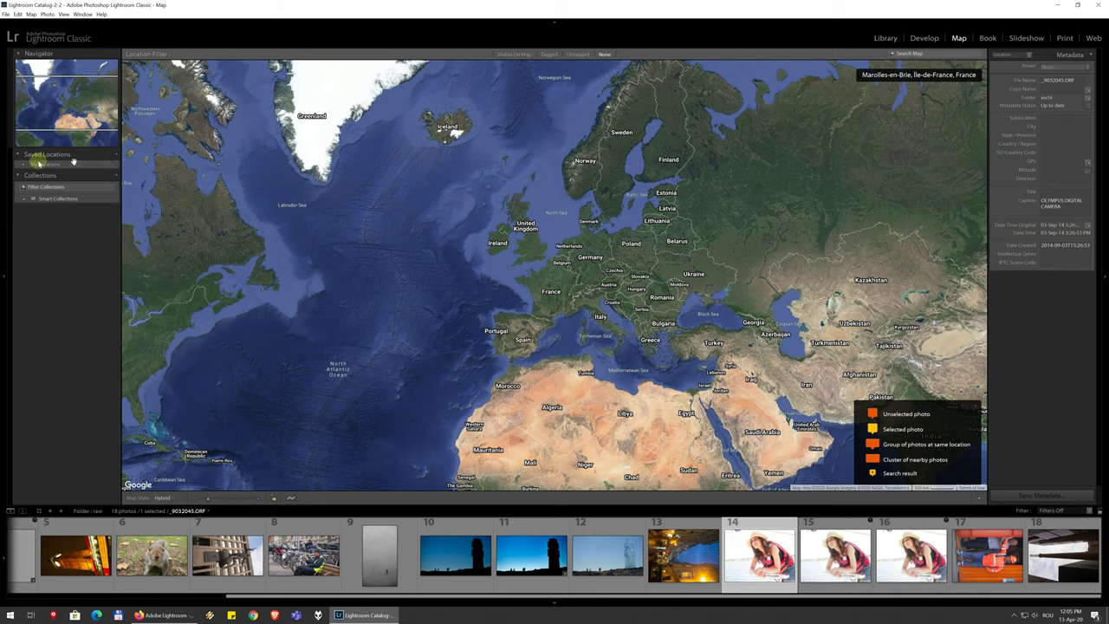
drag(78, 97, 68, 137)
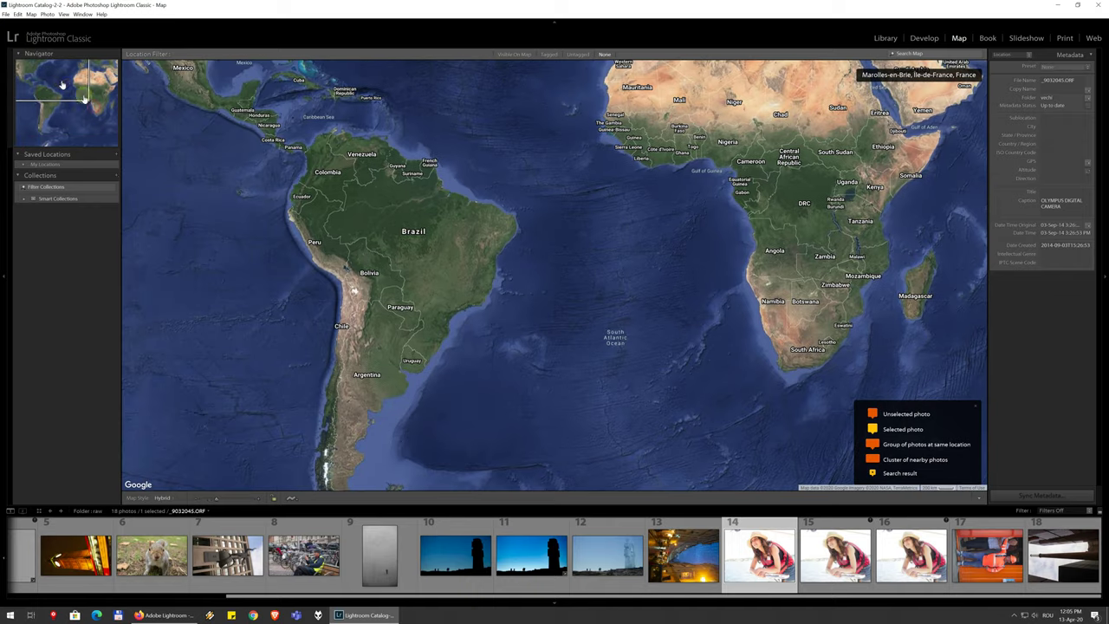
click(62, 84)
scroll(63, 84, up, 3)
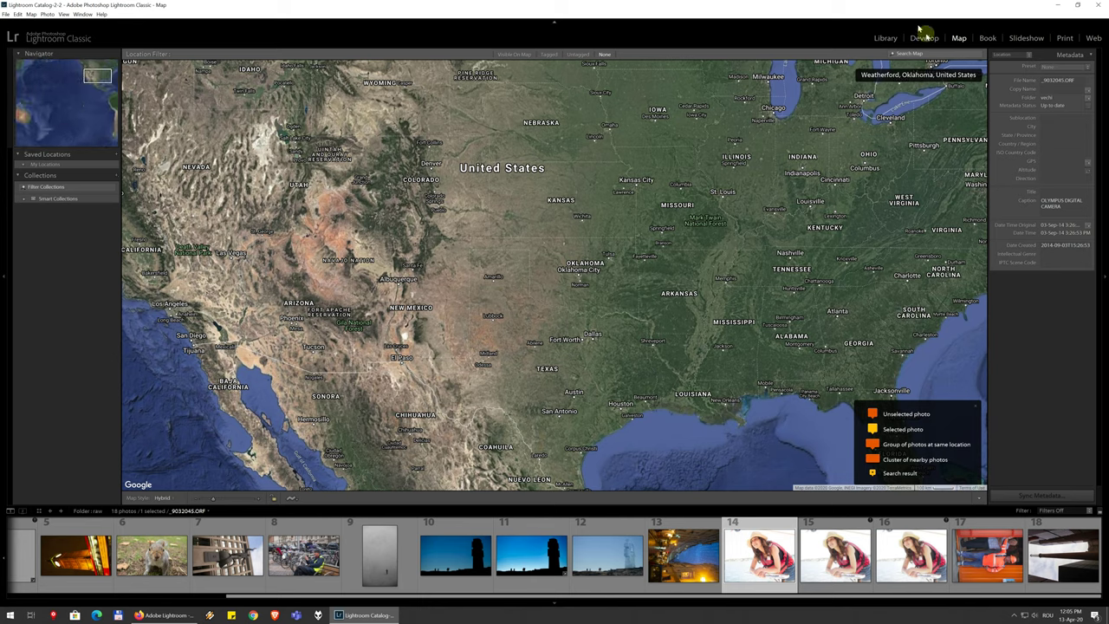
Open the 240-page Standard Landscape book, scroll its spreads, and return to the cover
click(987, 37)
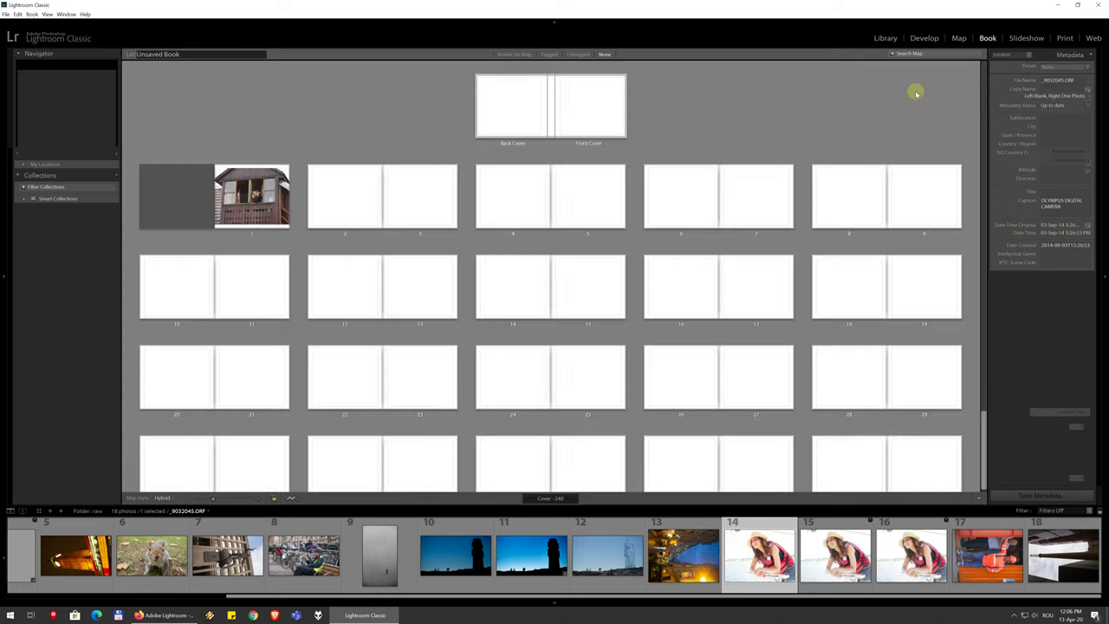
scroll(915, 92, down, 10)
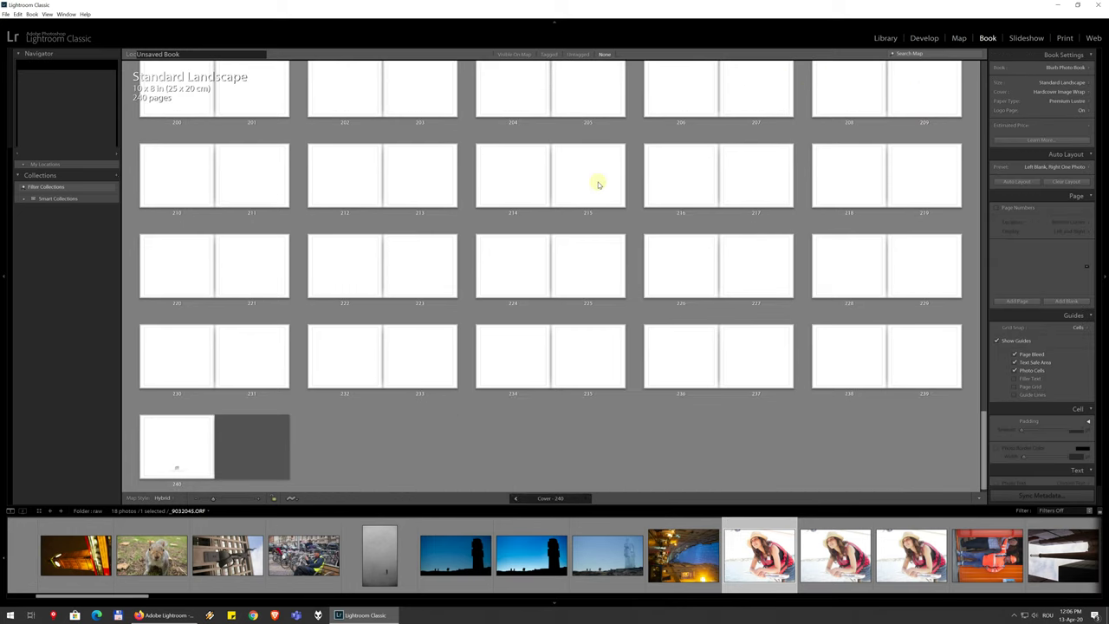
scroll(598, 184, up, 7)
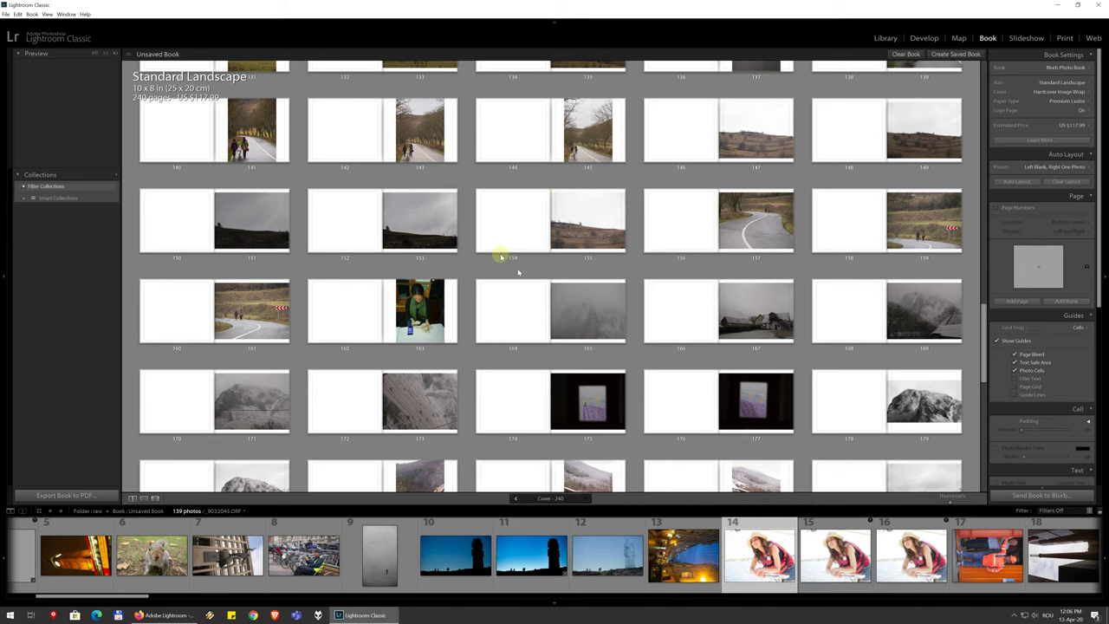
scroll(498, 258, up, 5)
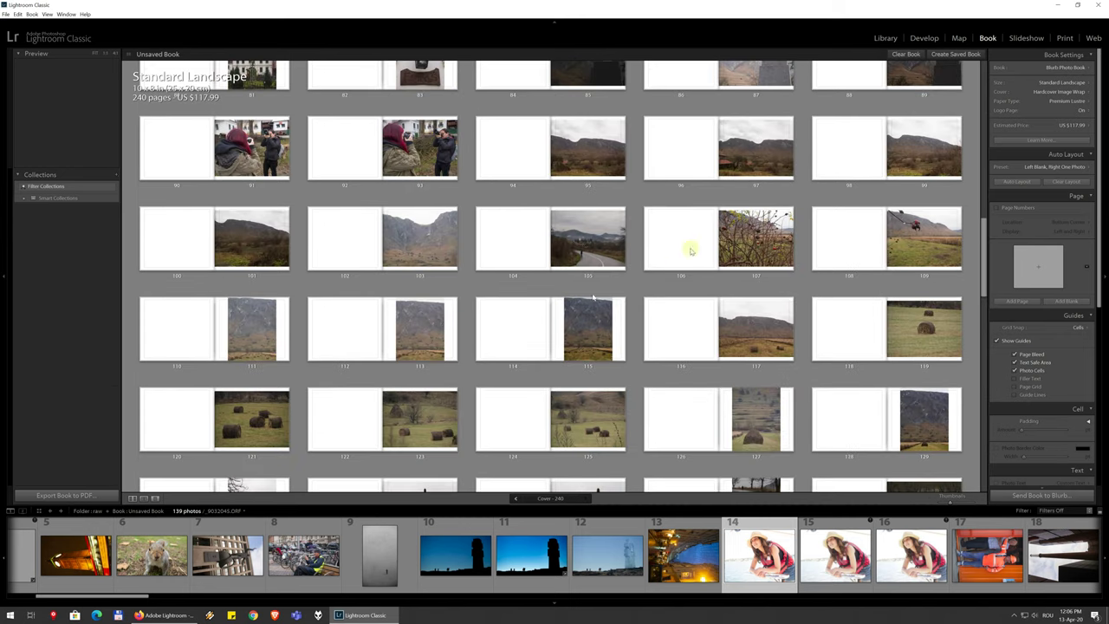
click(984, 238)
drag(984, 210, 977, 76)
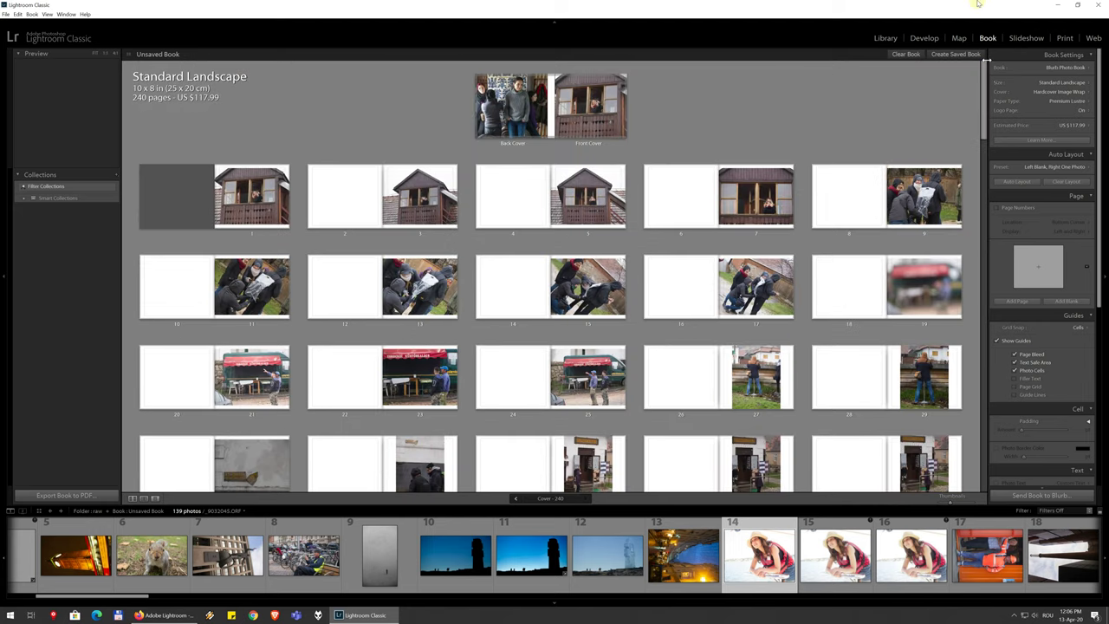
Browse the Book type, Size and Cover choices, keeping Blurb Photo Book unchanged
click(1064, 67)
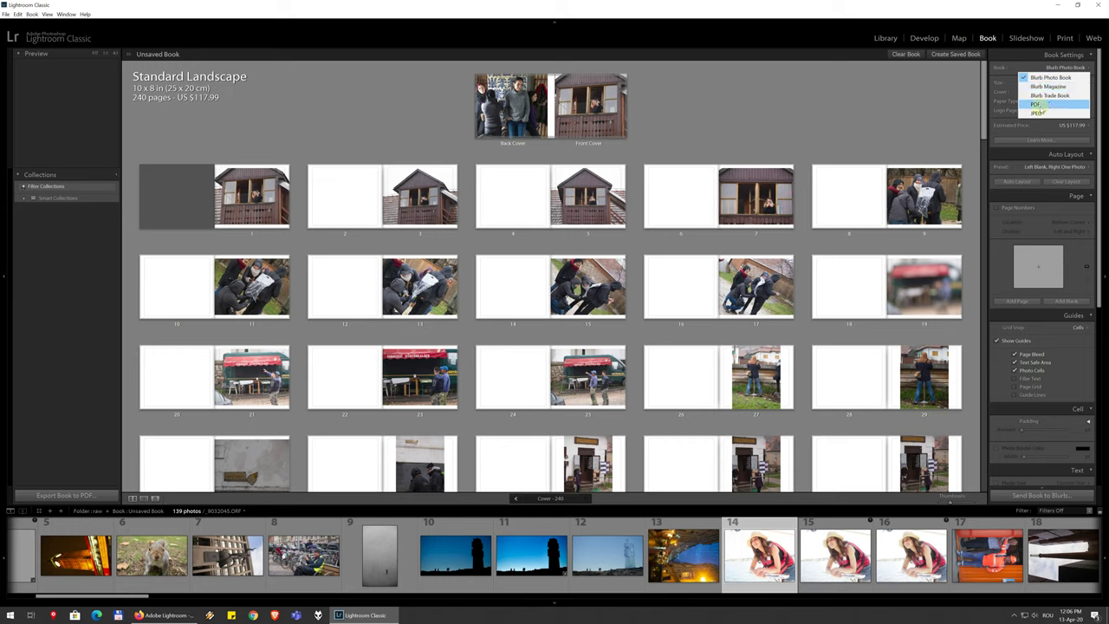
click(1011, 64)
click(1077, 84)
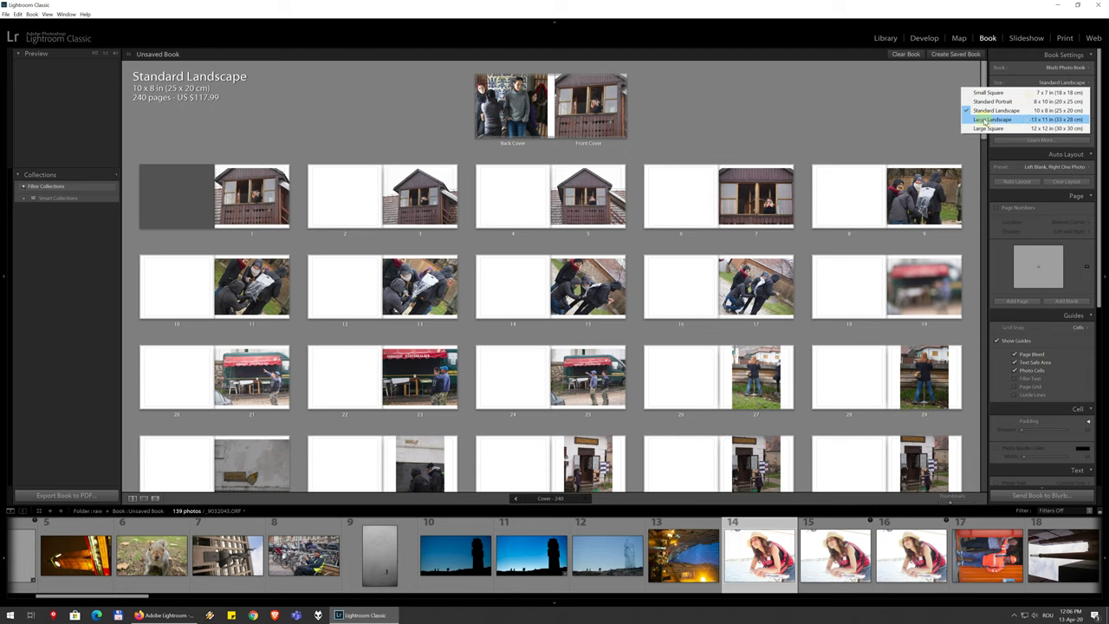
click(1017, 70)
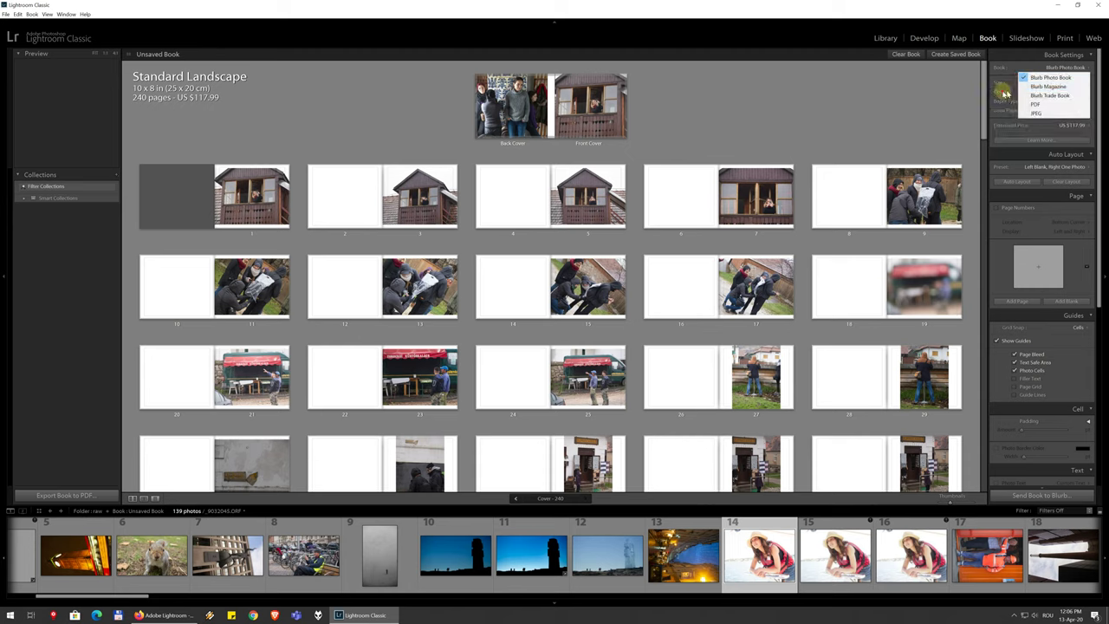
click(1025, 78)
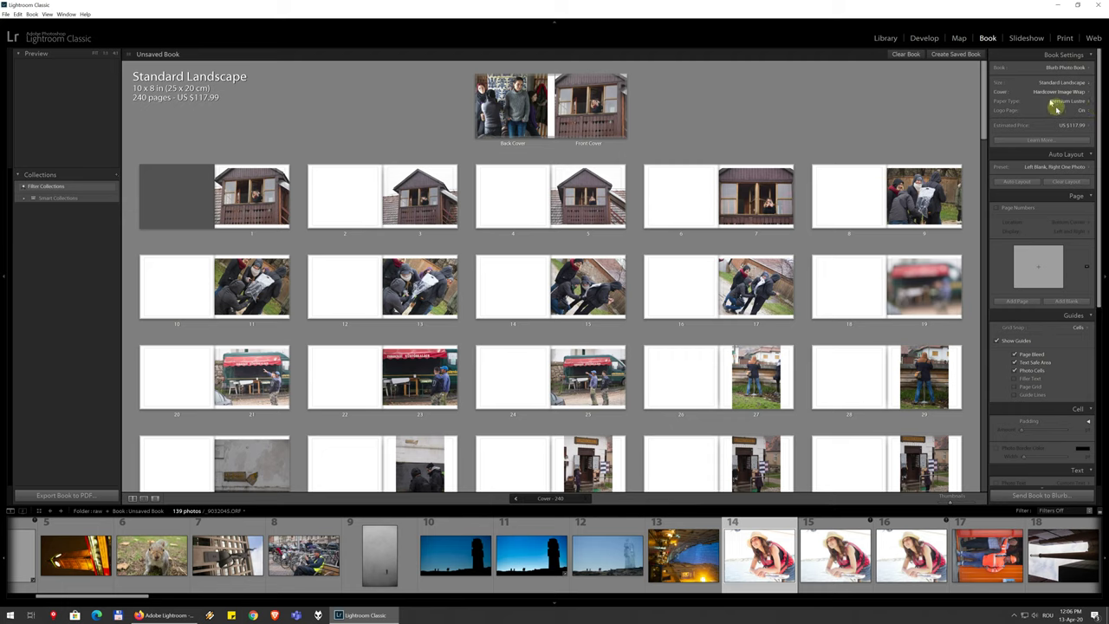
click(1057, 91)
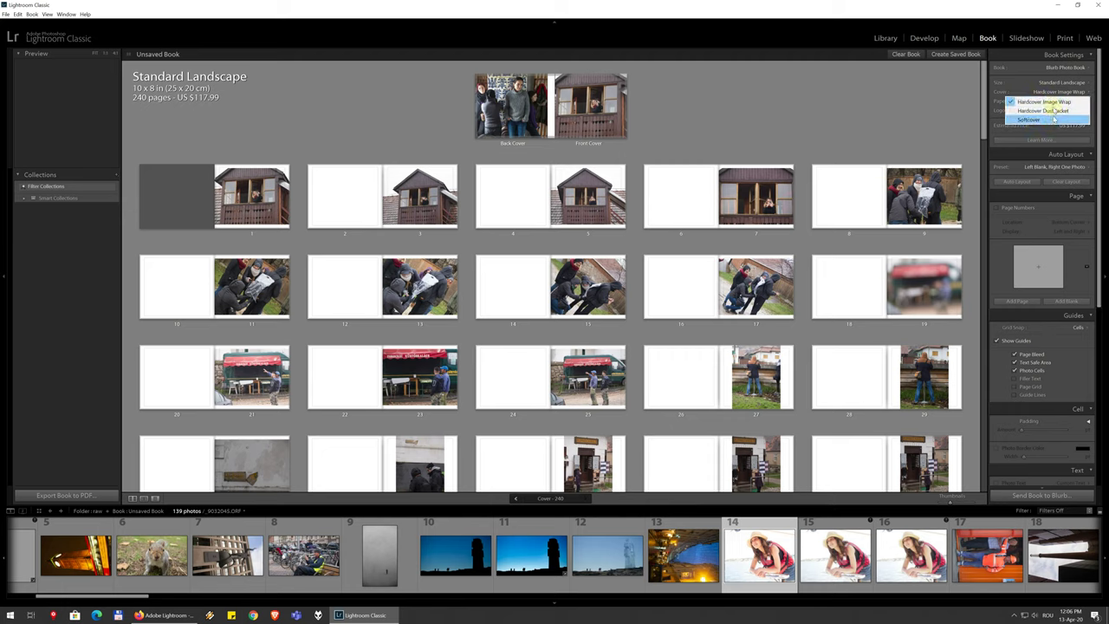
click(1019, 69)
click(1017, 55)
click(1016, 55)
click(1050, 55)
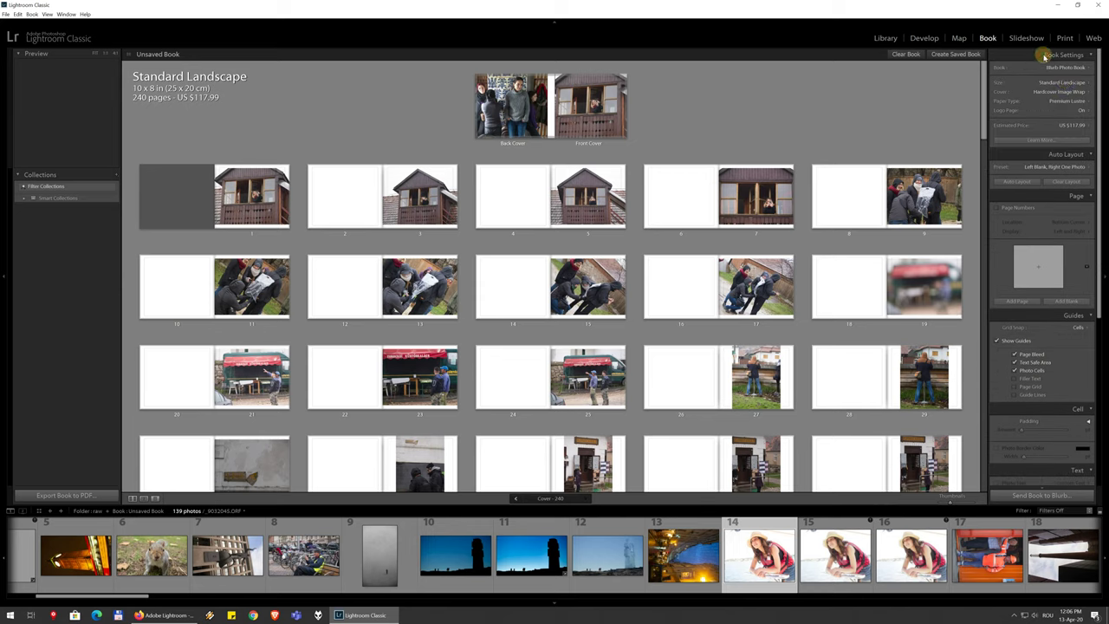
Check the estimated price currencies, keep US dollars, and bring up the book types list
click(1074, 125)
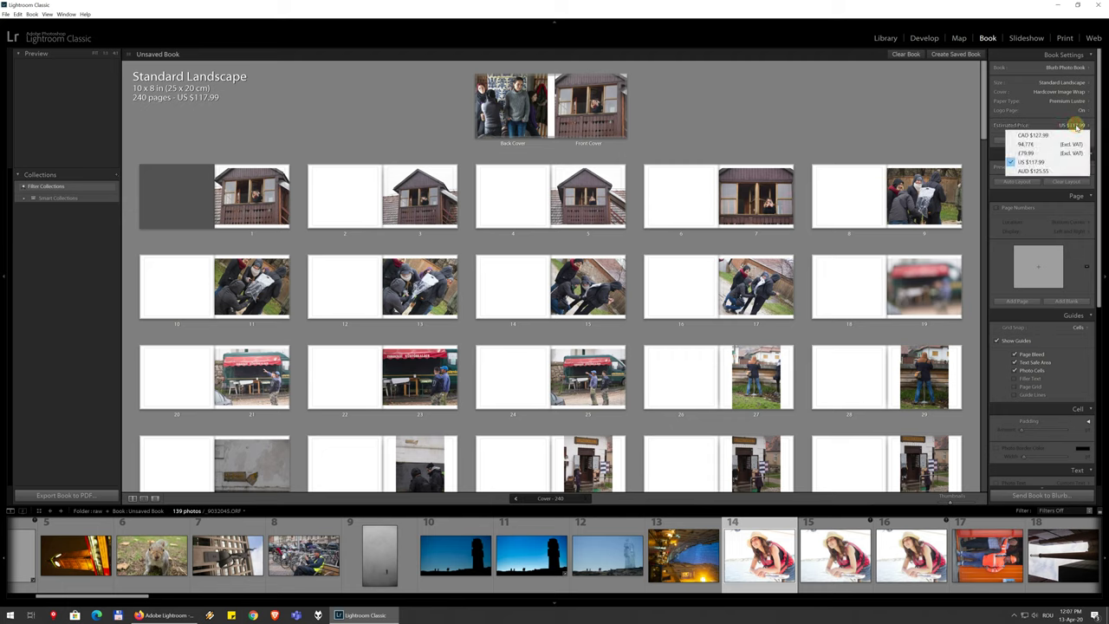
click(1059, 126)
click(1031, 121)
click(1038, 120)
click(1070, 67)
Make the book a PDF with JPEG quality 90 and sharpening kept at Standard
click(1052, 111)
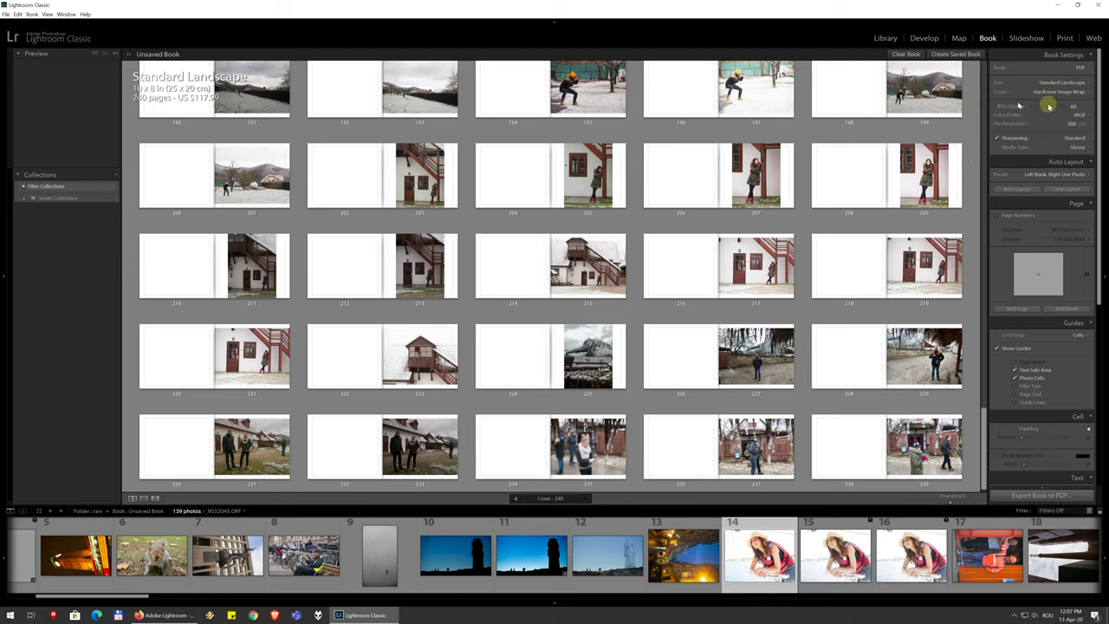
drag(1049, 108, 1053, 109)
click(1072, 139)
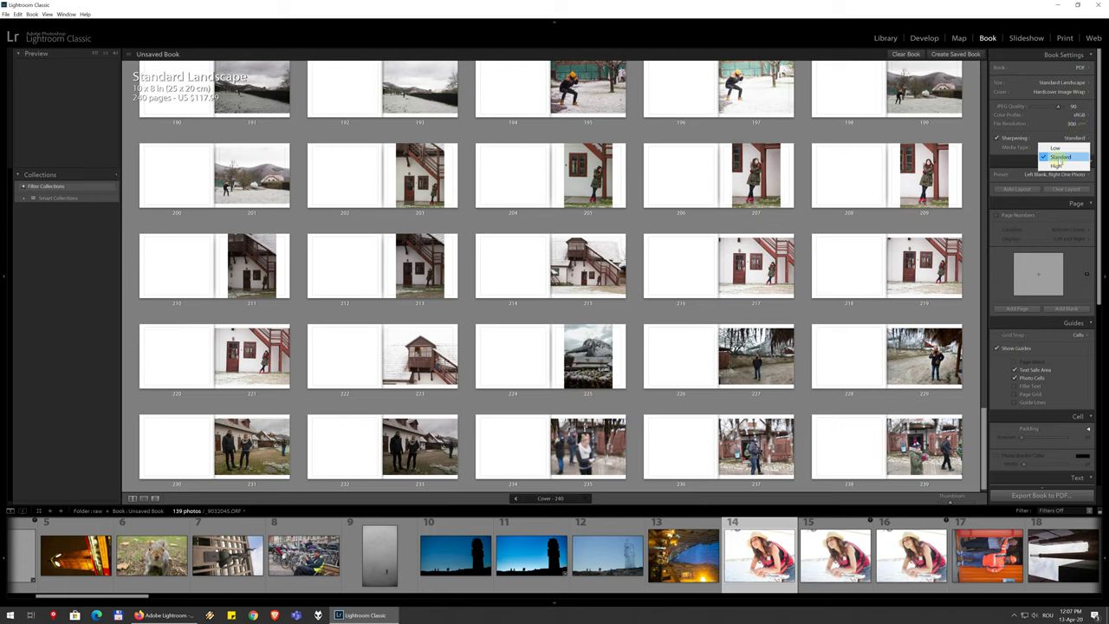
click(1062, 155)
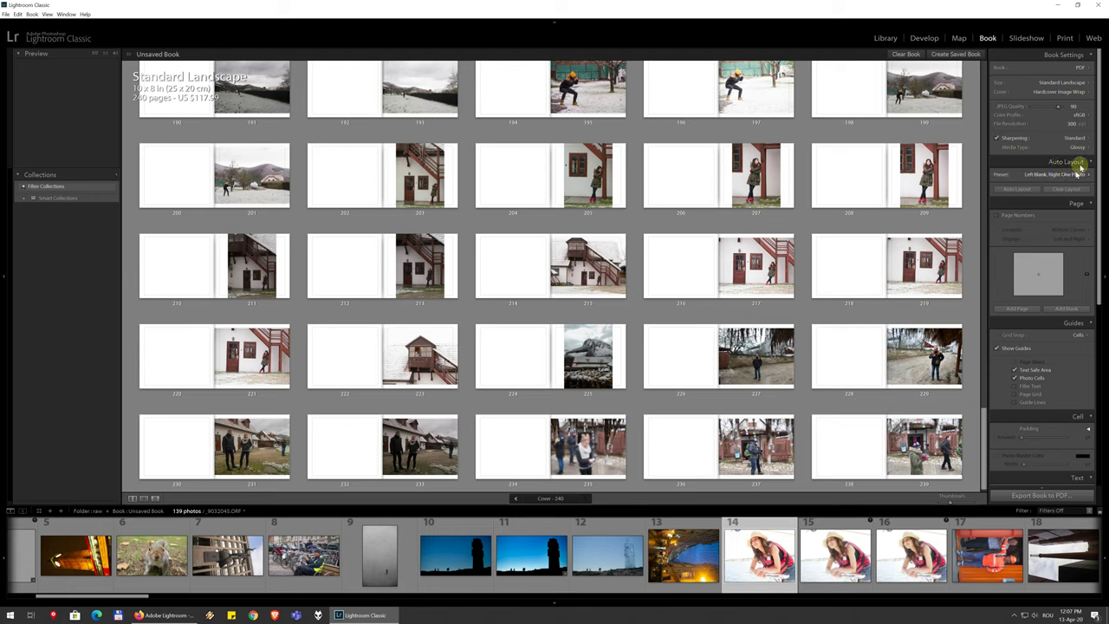
Auto-lay out the book with the One Photo Per Page preset and accept the page-limit warning
click(1048, 176)
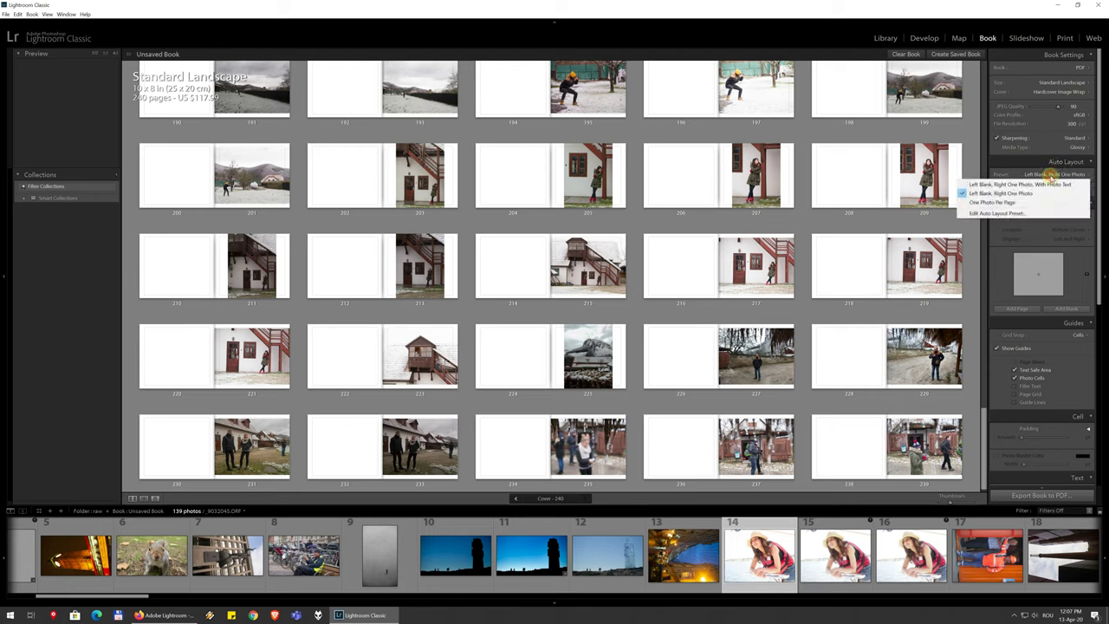
click(996, 183)
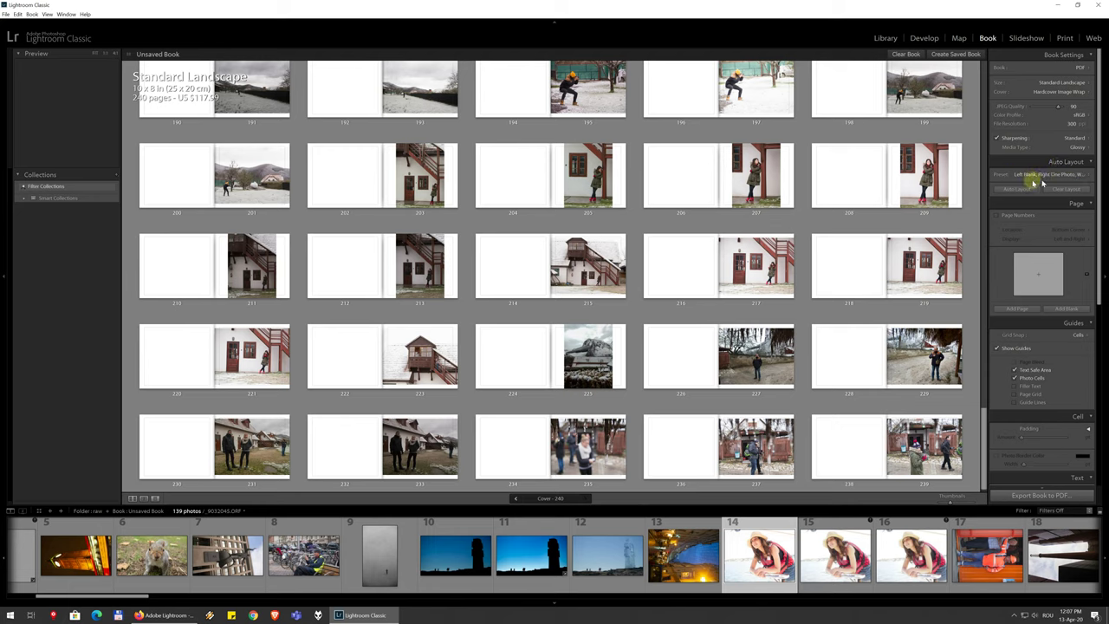
click(1042, 176)
click(1017, 202)
click(1020, 191)
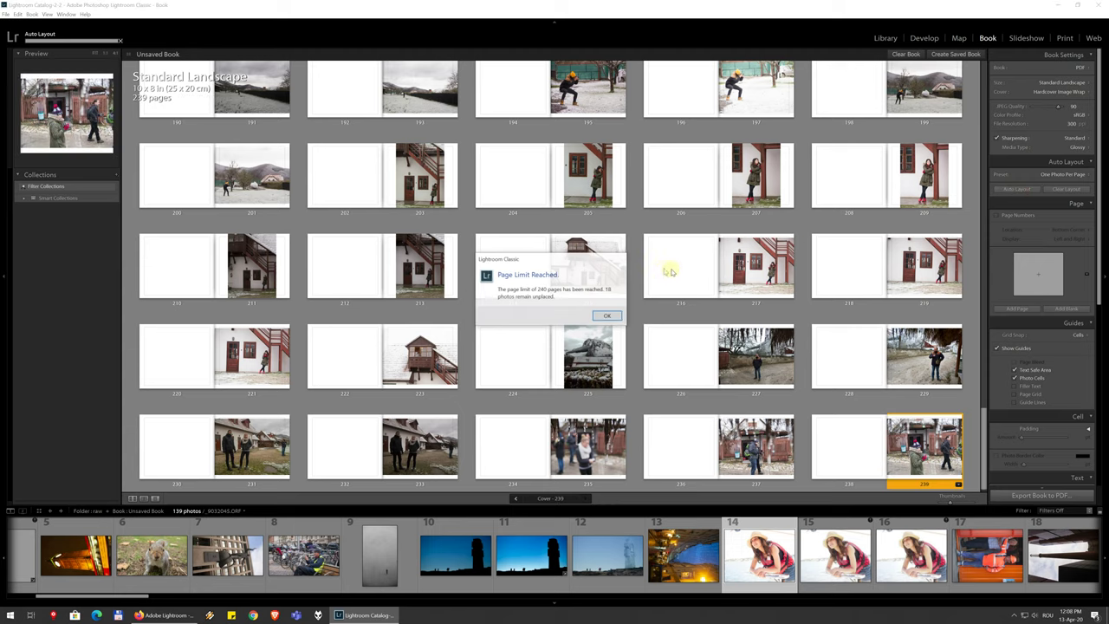
click(603, 315)
scroll(529, 256, up, 10)
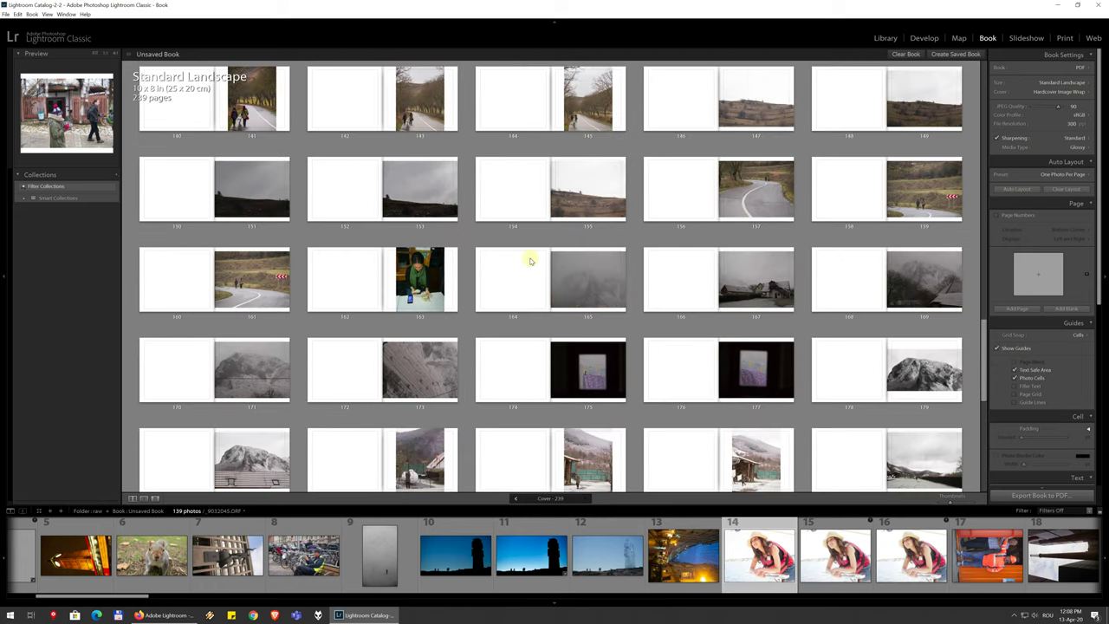
scroll(531, 260, up, 20)
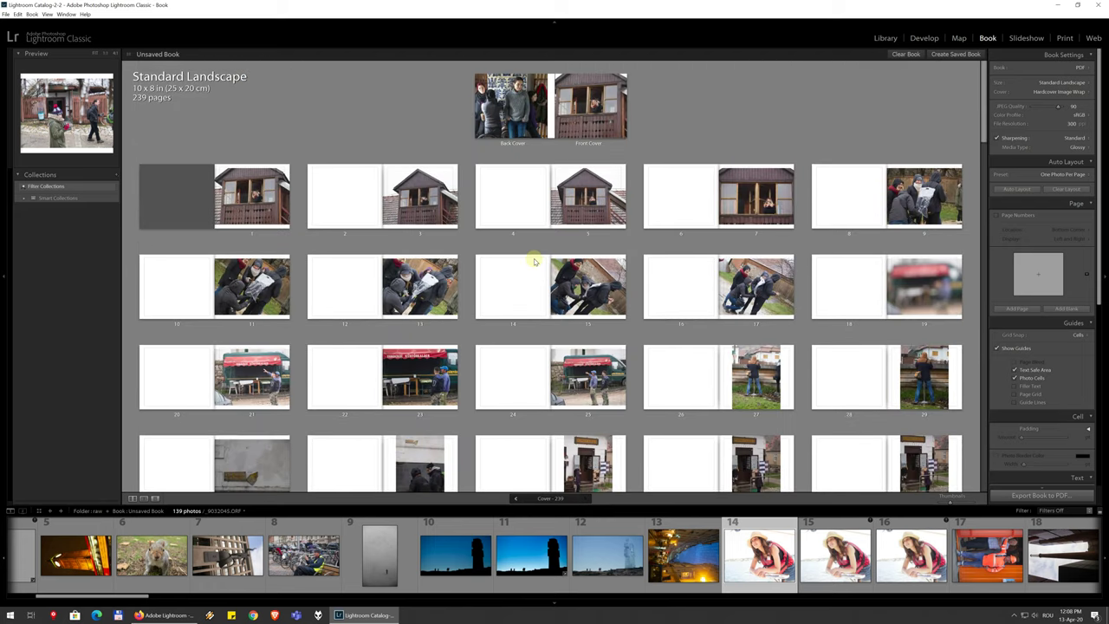
scroll(534, 262, down, 8)
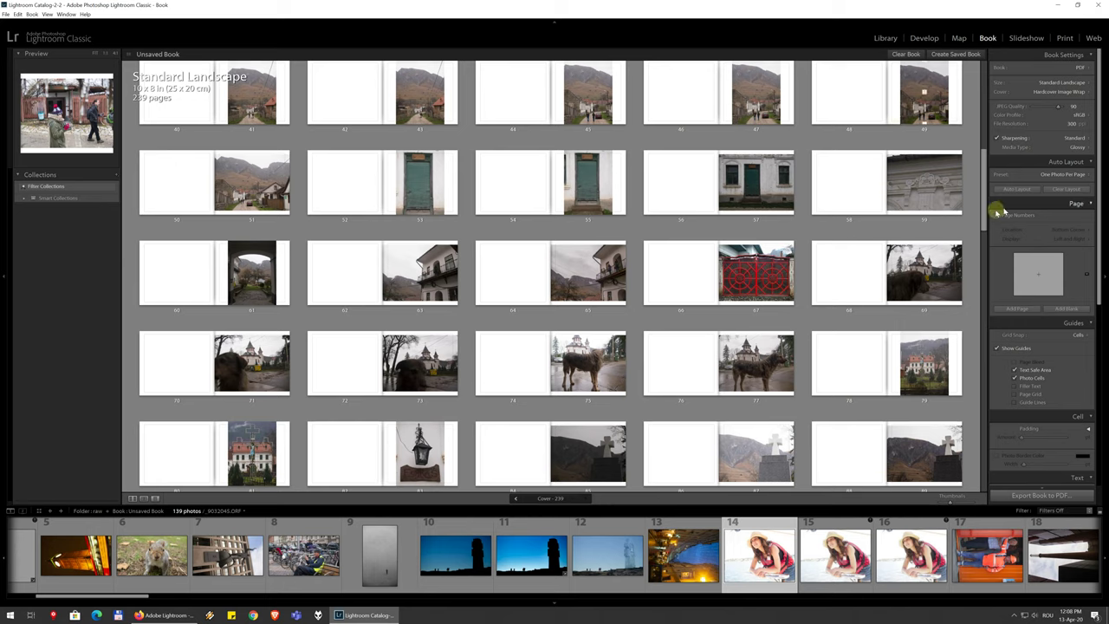
scroll(1004, 224, down, 3)
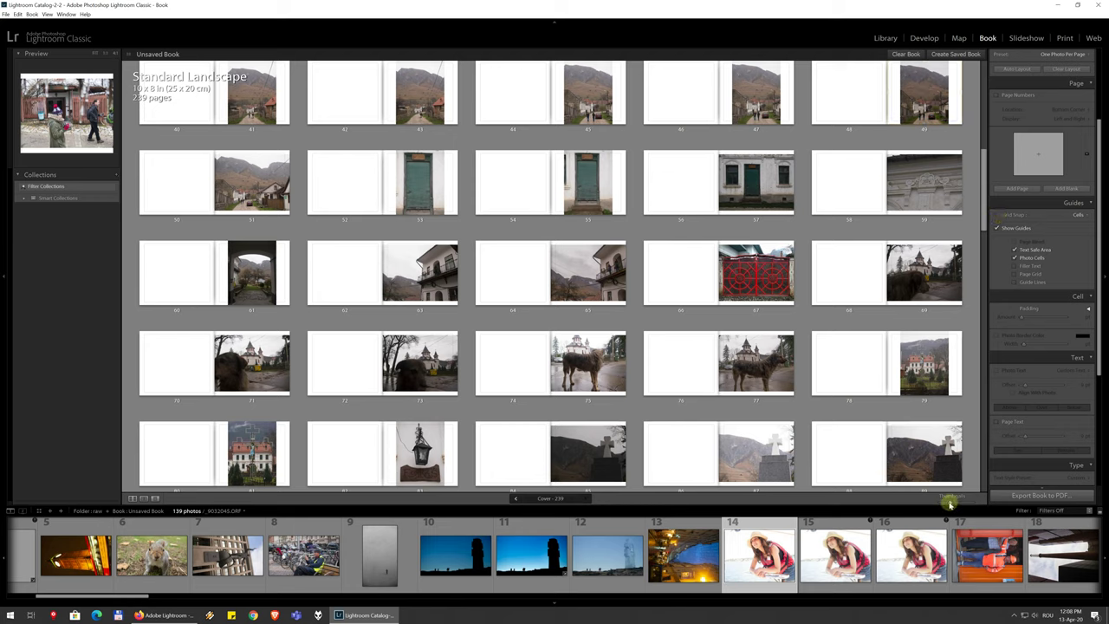
Enlarge the page thumbnails to three spreads per row, showing pages 222–239
drag(953, 502, 958, 504)
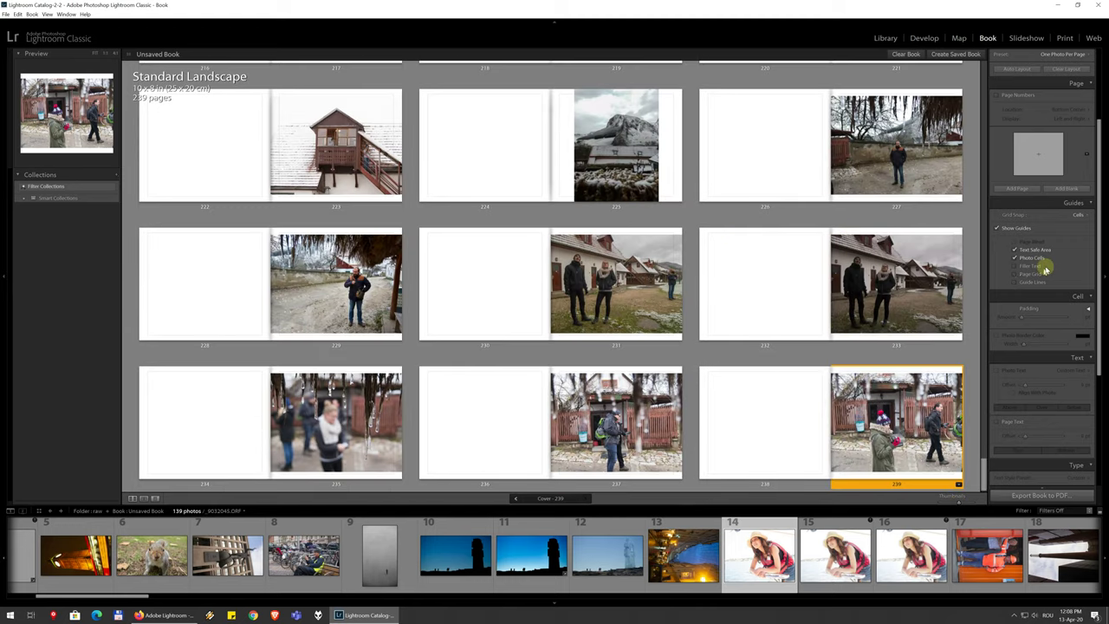
click(1015, 249)
Select the photo on page 233 and set its cell padding to about 109
click(881, 267)
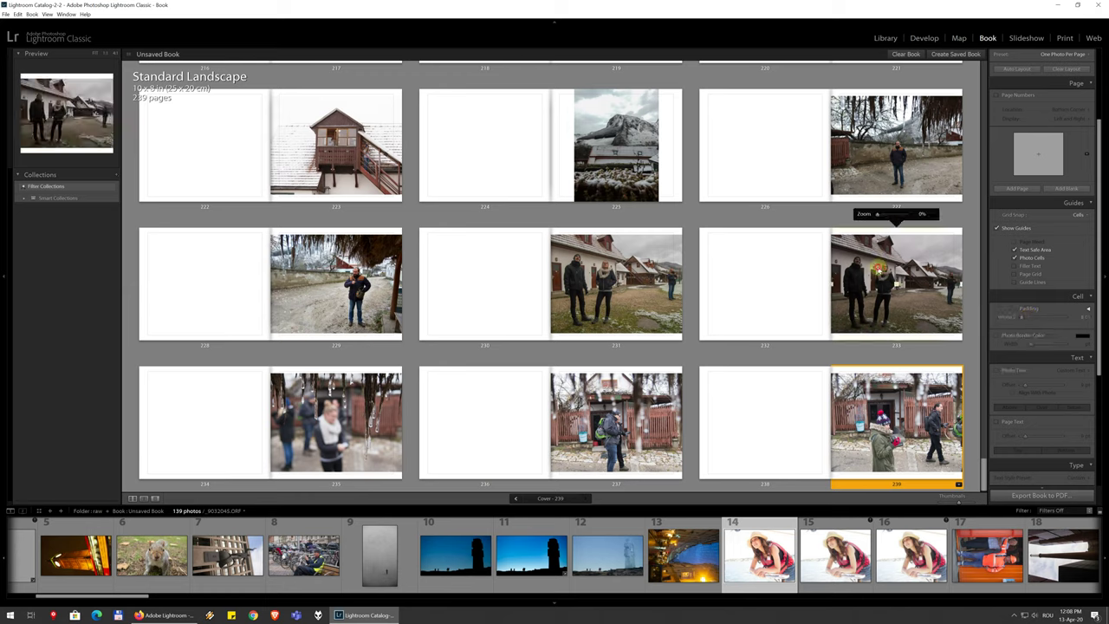
click(1022, 317)
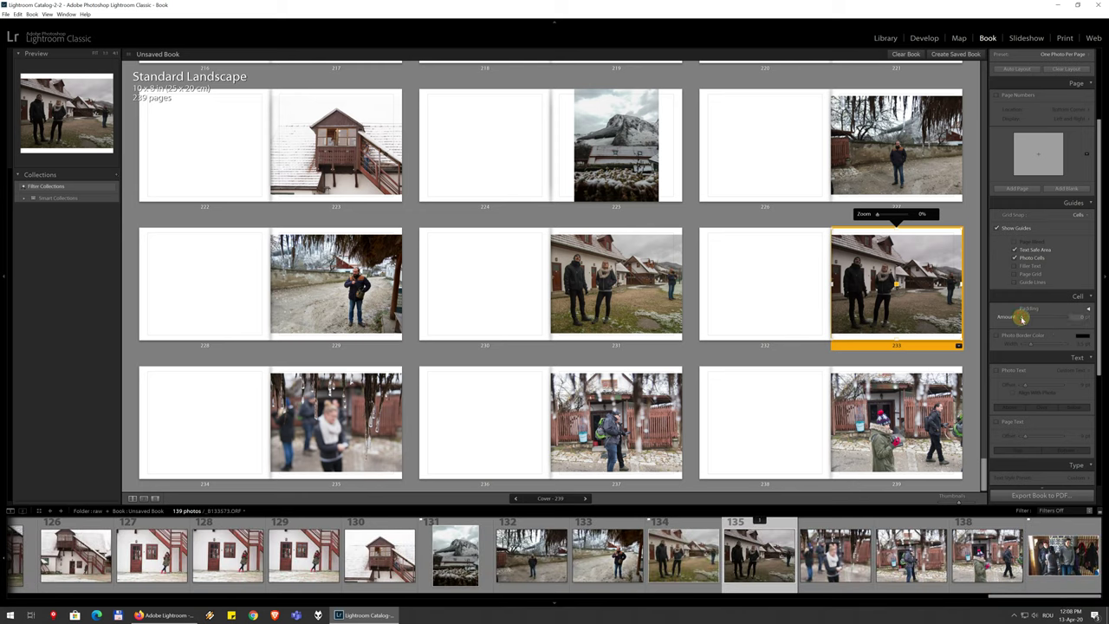
drag(1022, 318, 1028, 317)
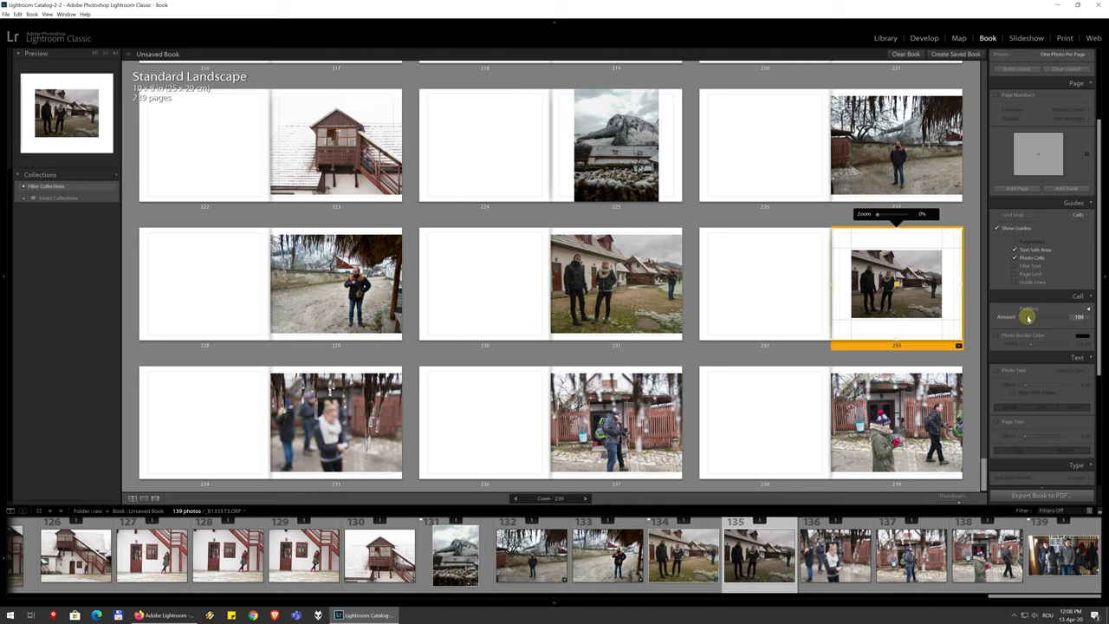
drag(1028, 317, 1028, 317)
Add a pink photo border 11.5 wide around page 233's photo
click(1001, 339)
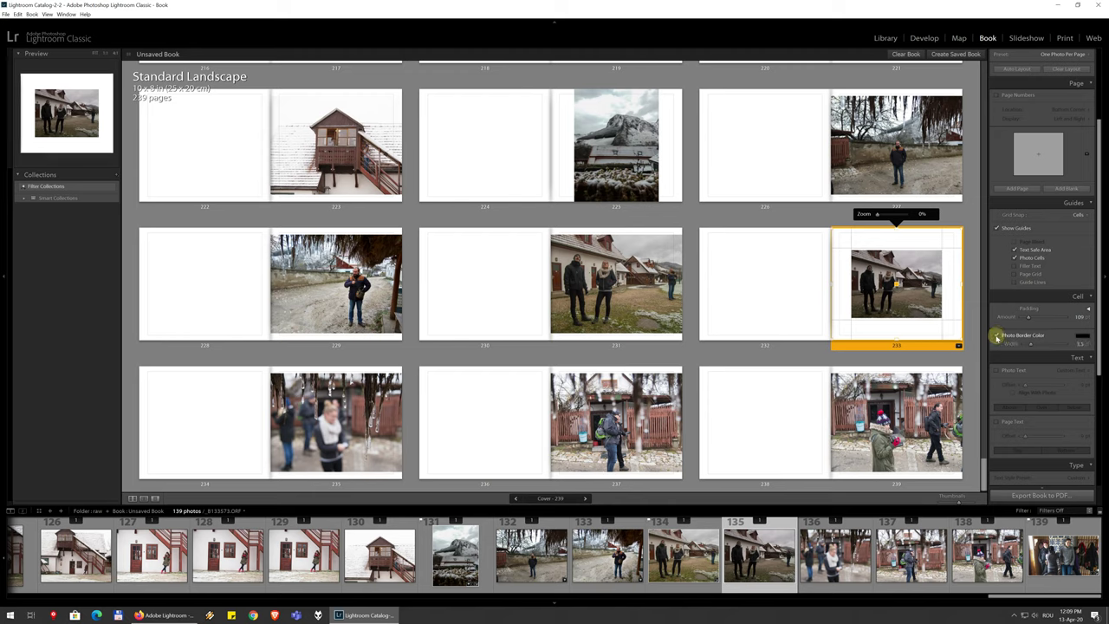
click(997, 336)
click(1081, 337)
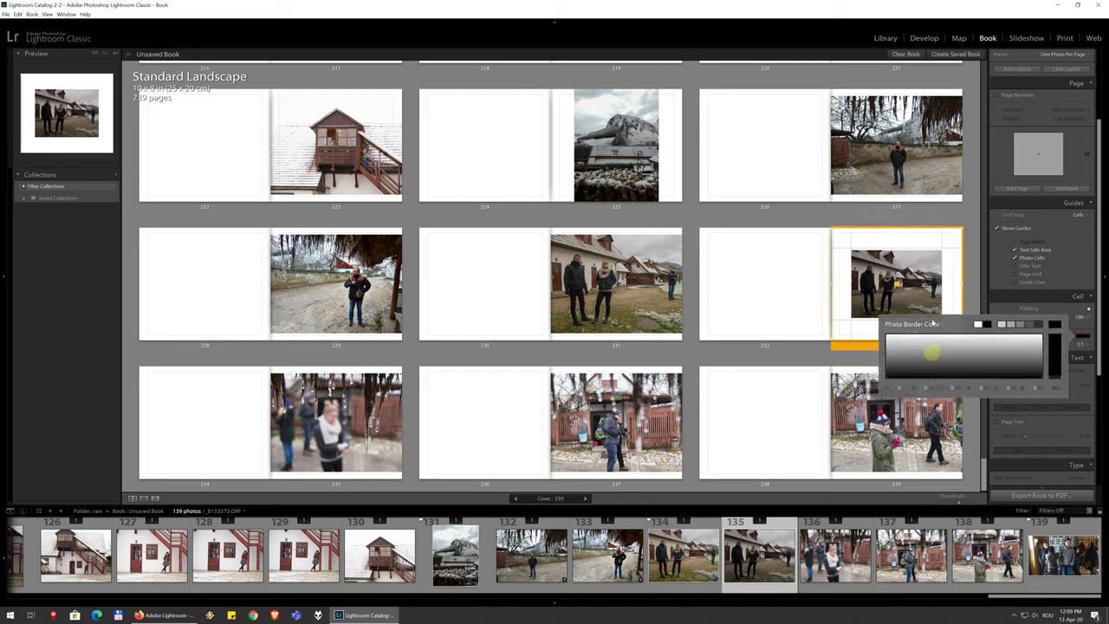
click(1051, 364)
click(1045, 341)
drag(1019, 344, 1028, 343)
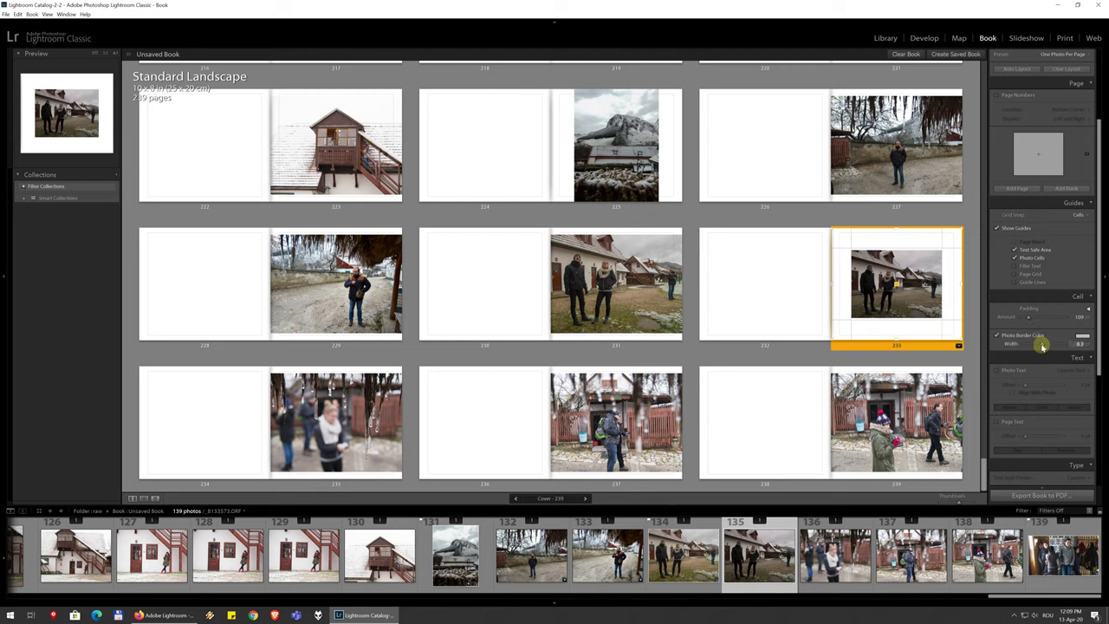
drag(1042, 345, 1047, 343)
click(916, 301)
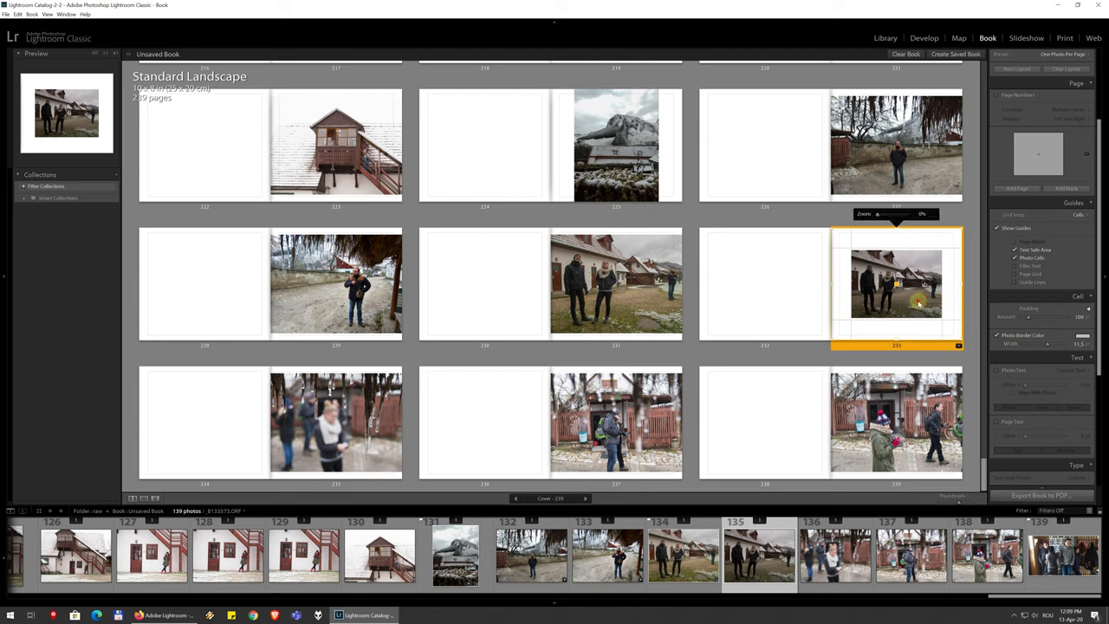
click(1079, 337)
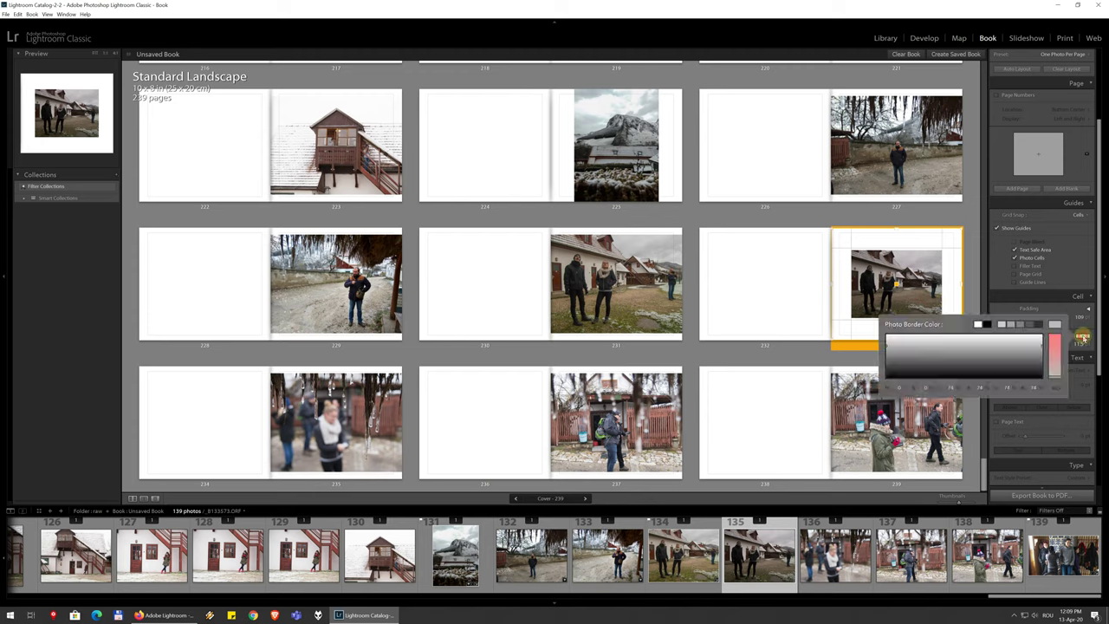
drag(1055, 355, 1047, 345)
key(Return)
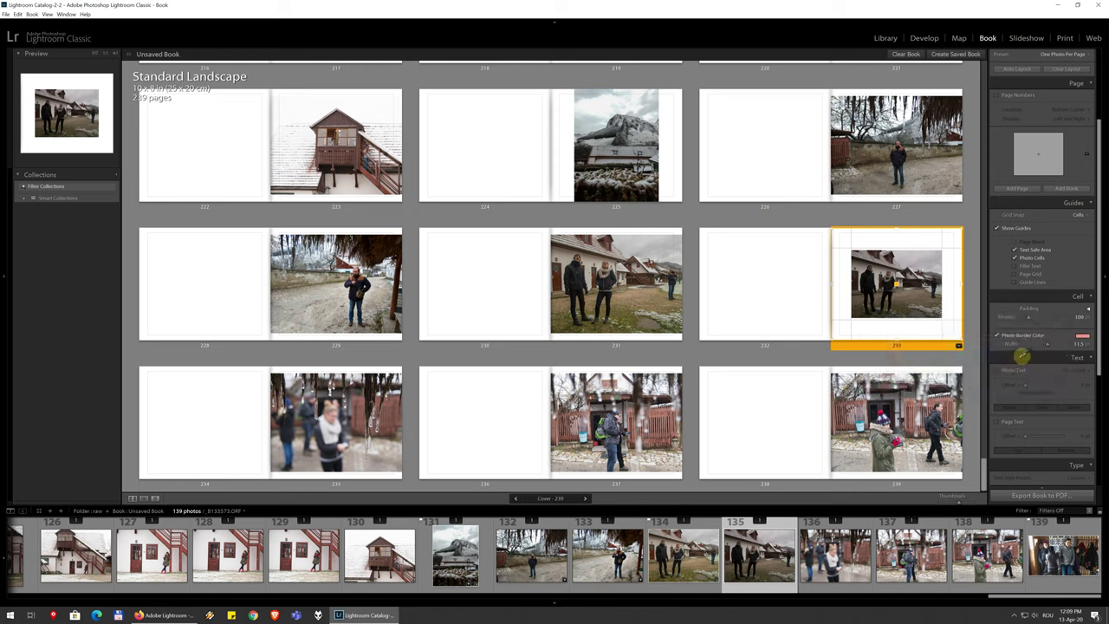
Try shrinking the photo by raising its bottom padding, then undo the resize
click(924, 287)
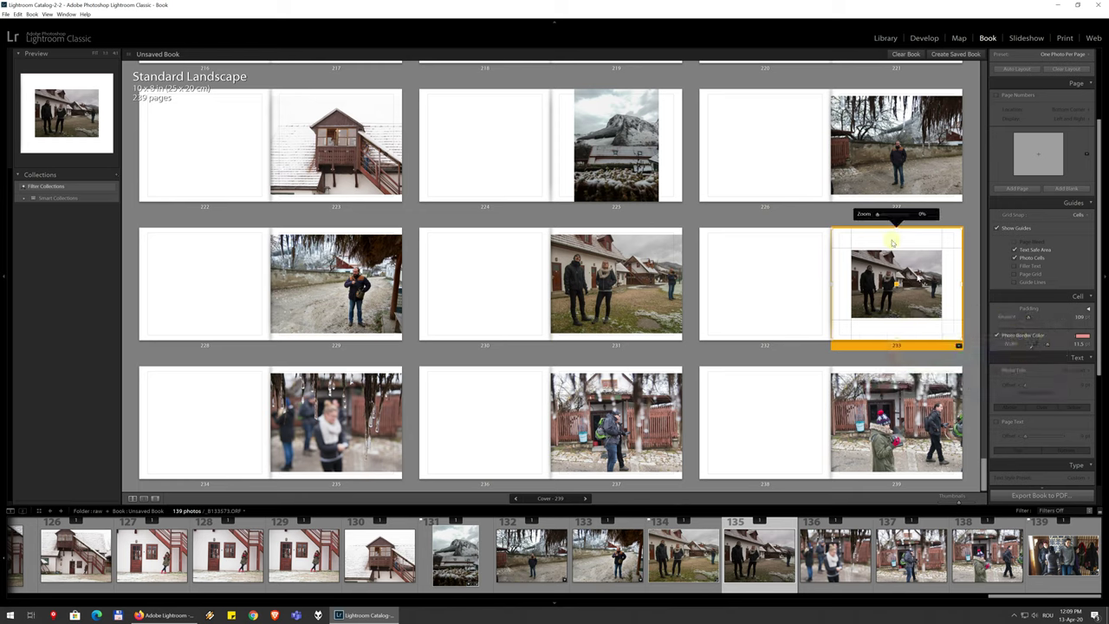
click(890, 315)
drag(897, 339, 899, 322)
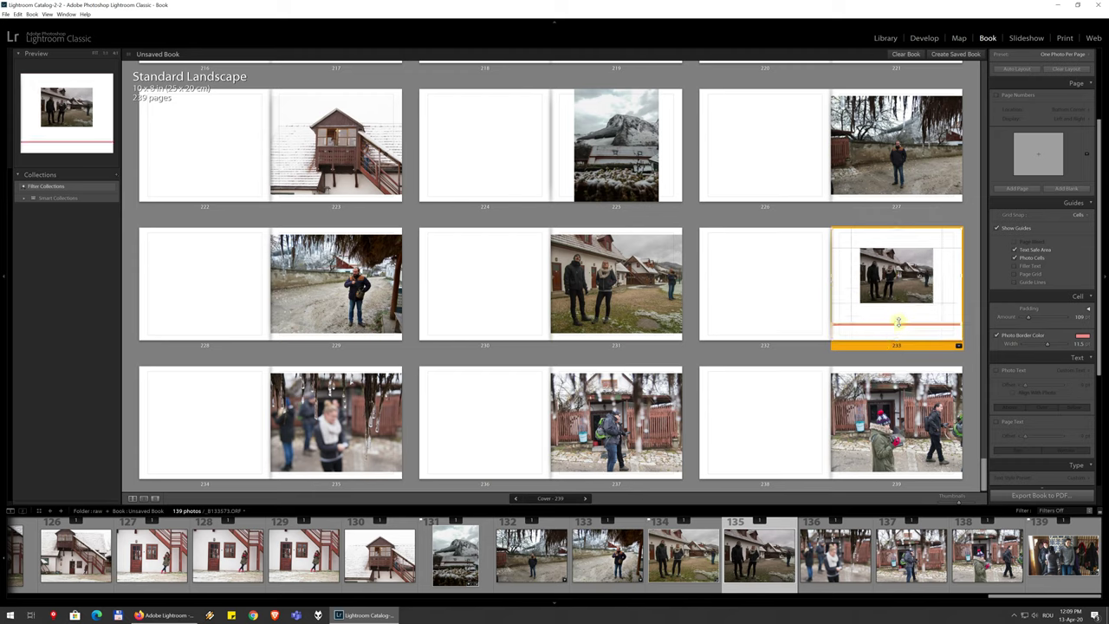
drag(897, 323, 897, 323)
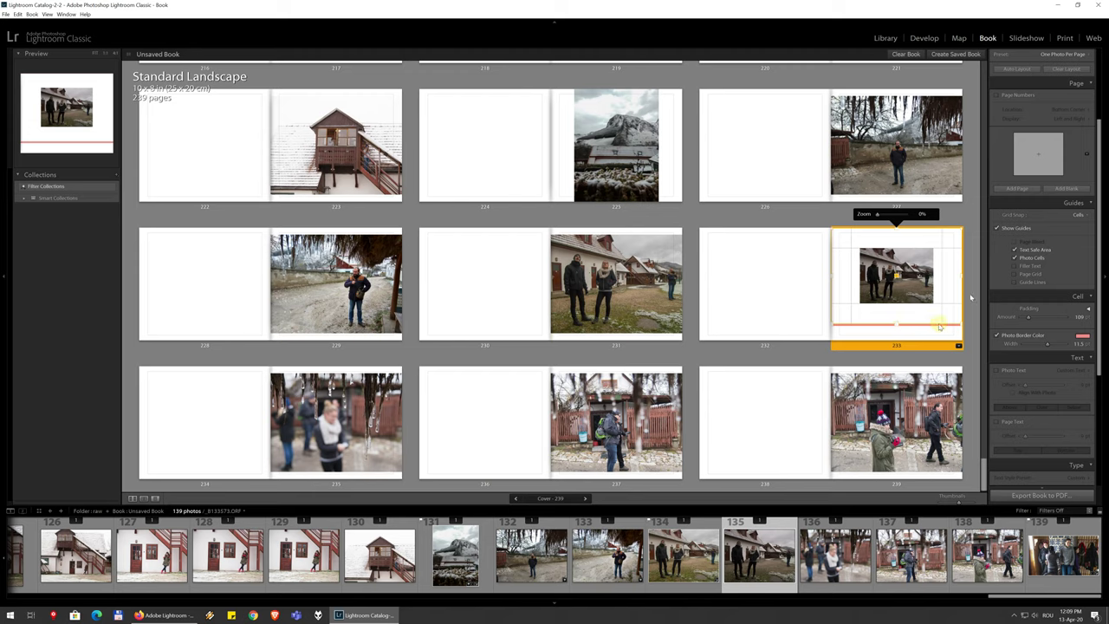
key(ctrl+z)
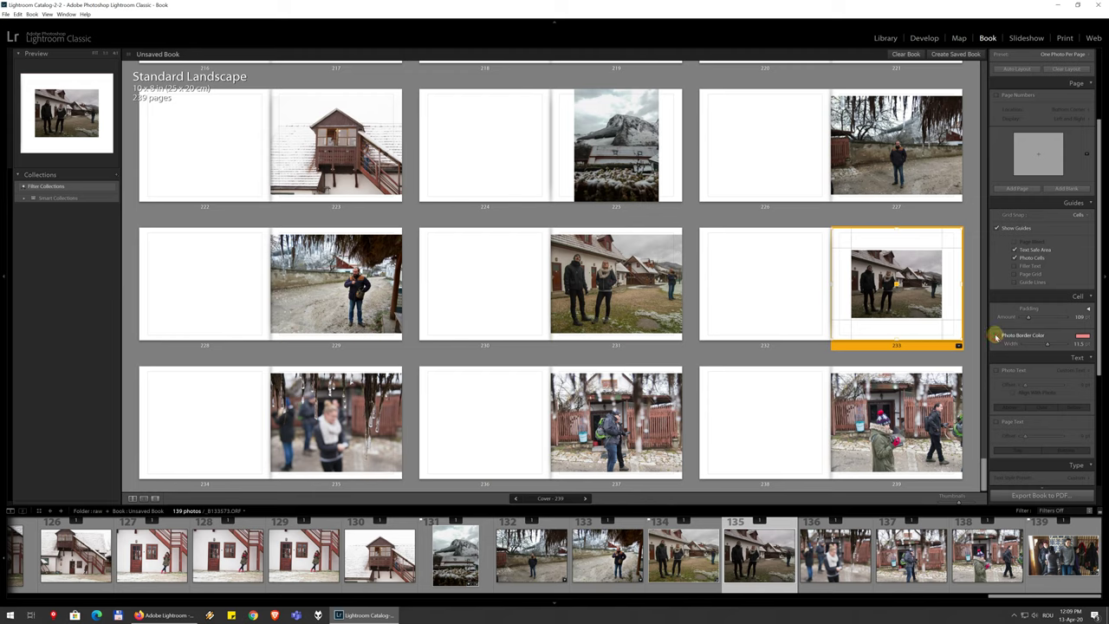
click(997, 372)
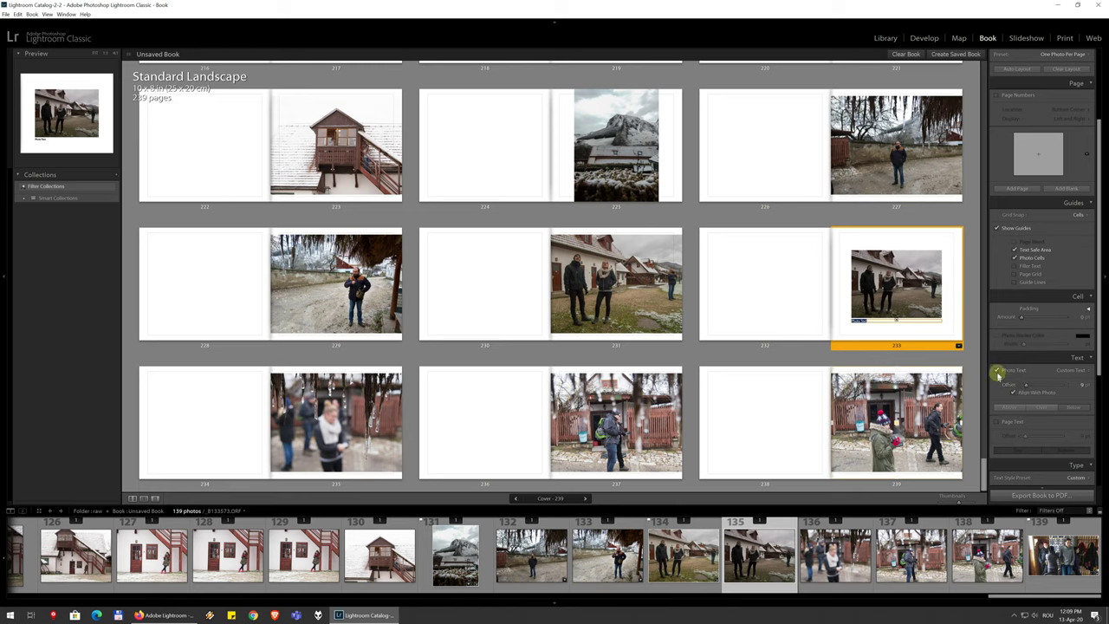
click(999, 371)
scroll(1045, 379, down, 3)
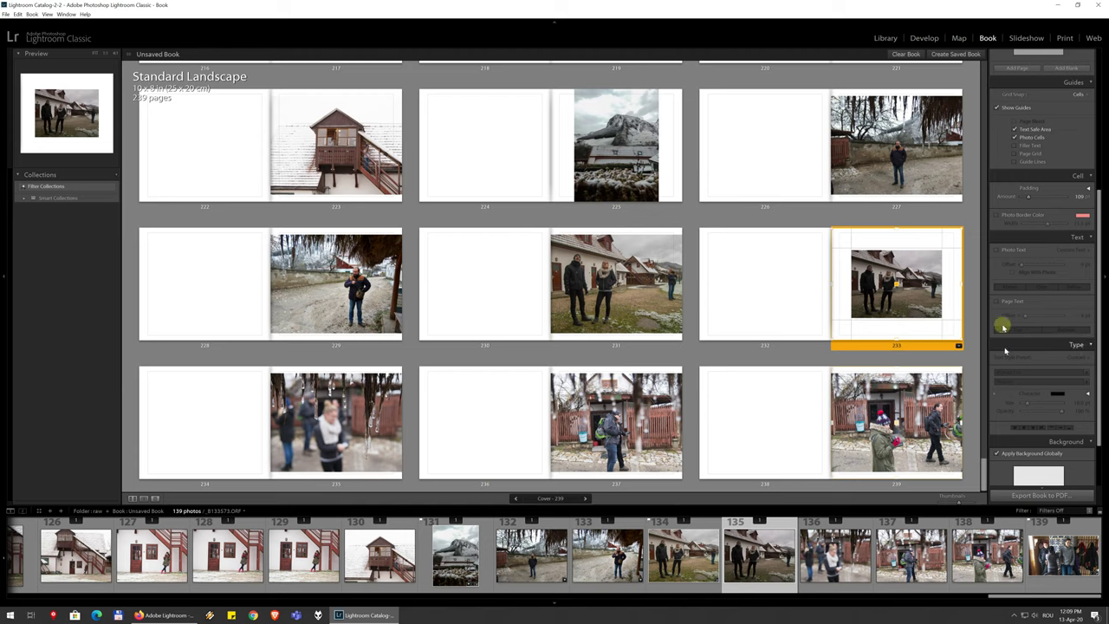
click(750, 277)
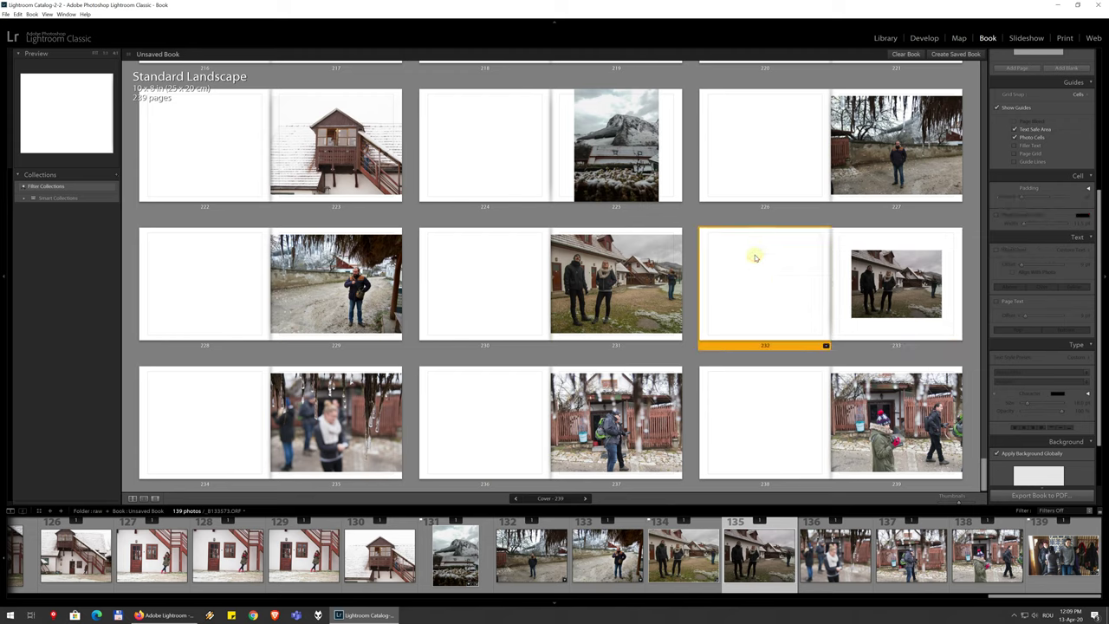
Shift the inset photo from page 233 onto facing page 232 and select page 232
right_click(722, 259)
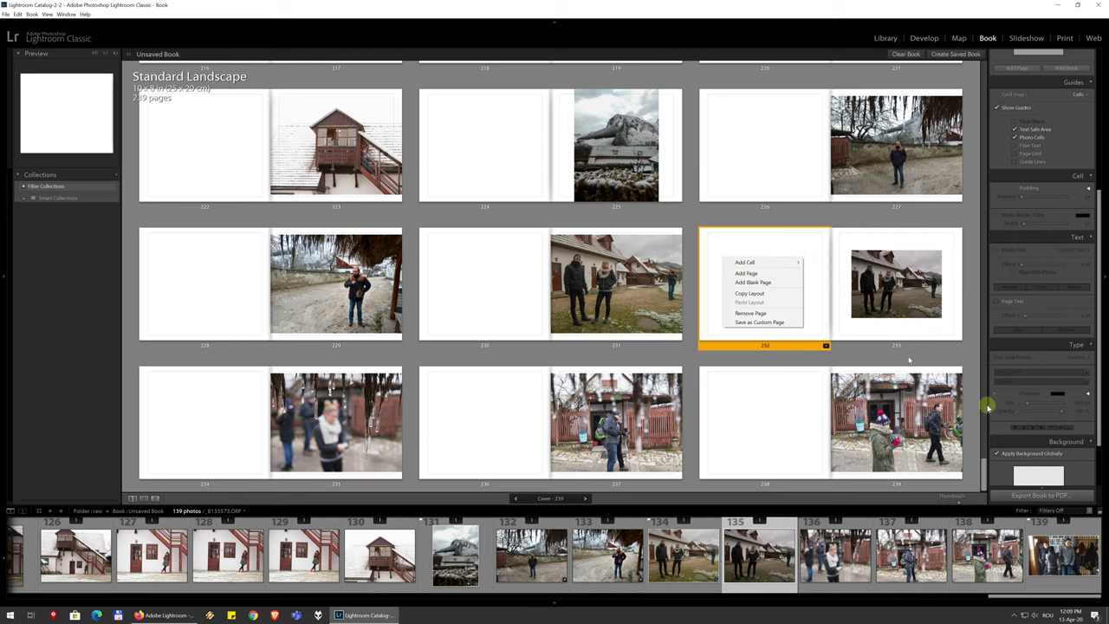
click(811, 258)
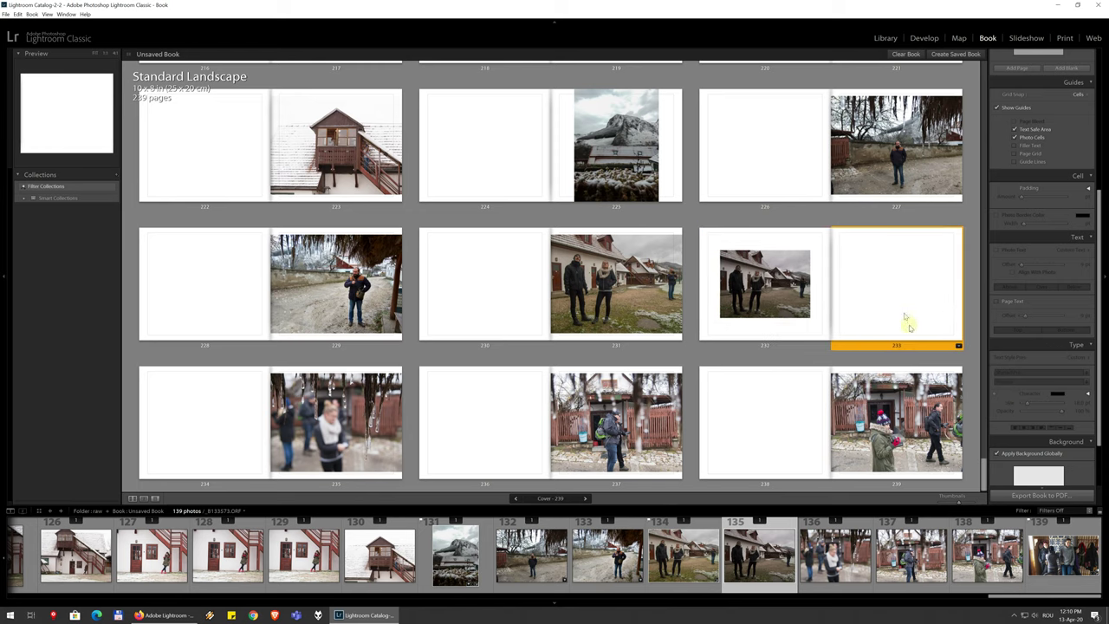
scroll(1047, 371, down, 3)
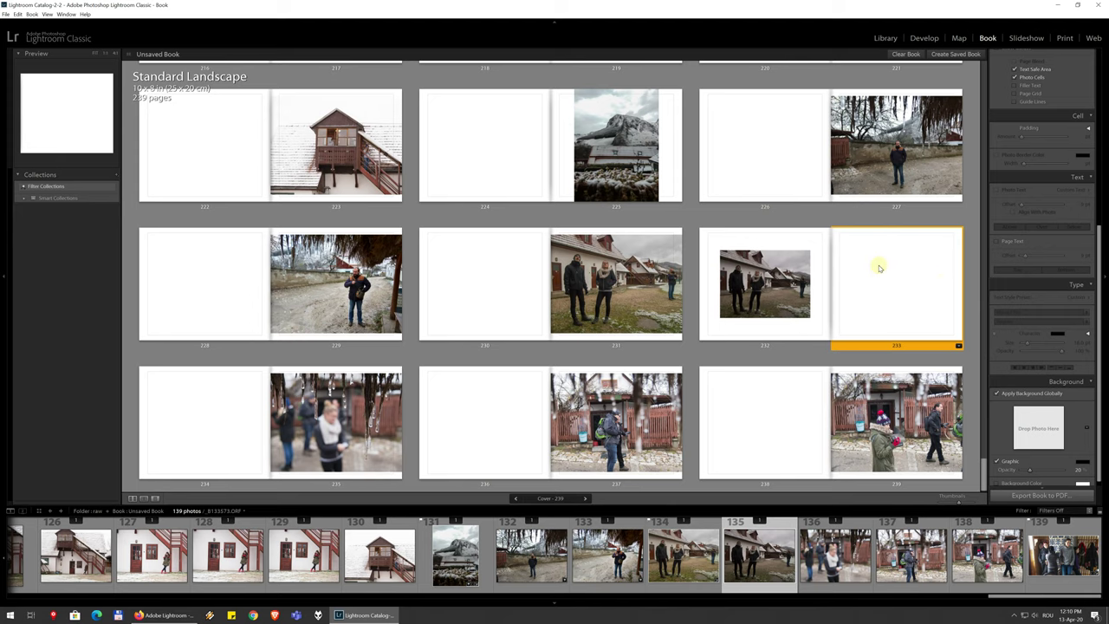
scroll(764, 338, up, 1)
click(765, 337)
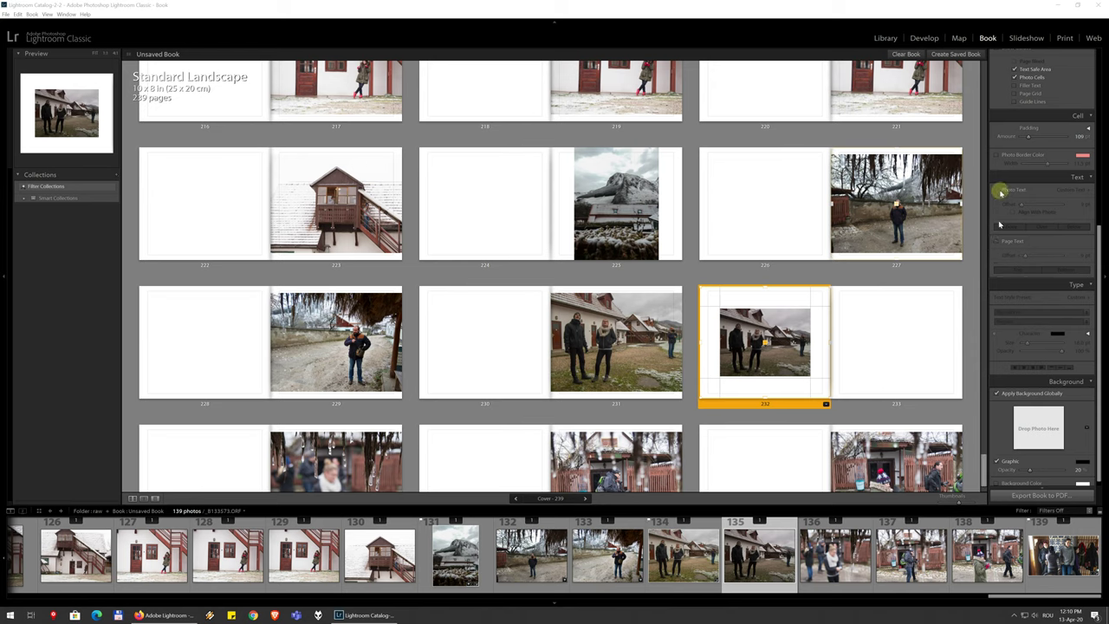
Turn on a Photo Text caption under the page 232 photo and enlarge it to 28.1 pt
click(996, 189)
click(730, 377)
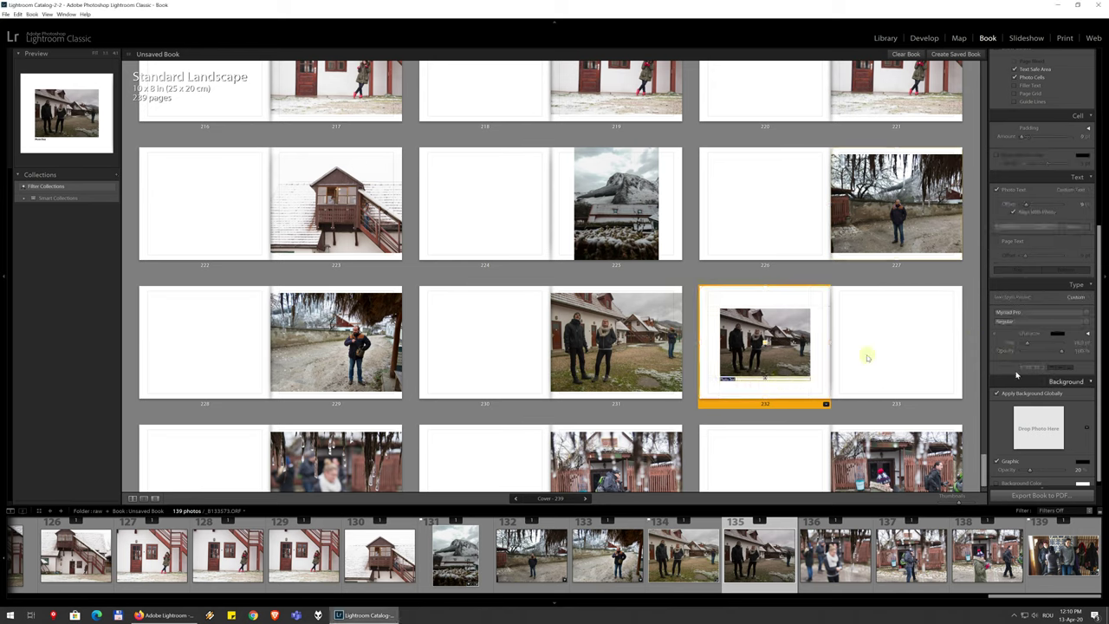
double_click(732, 378)
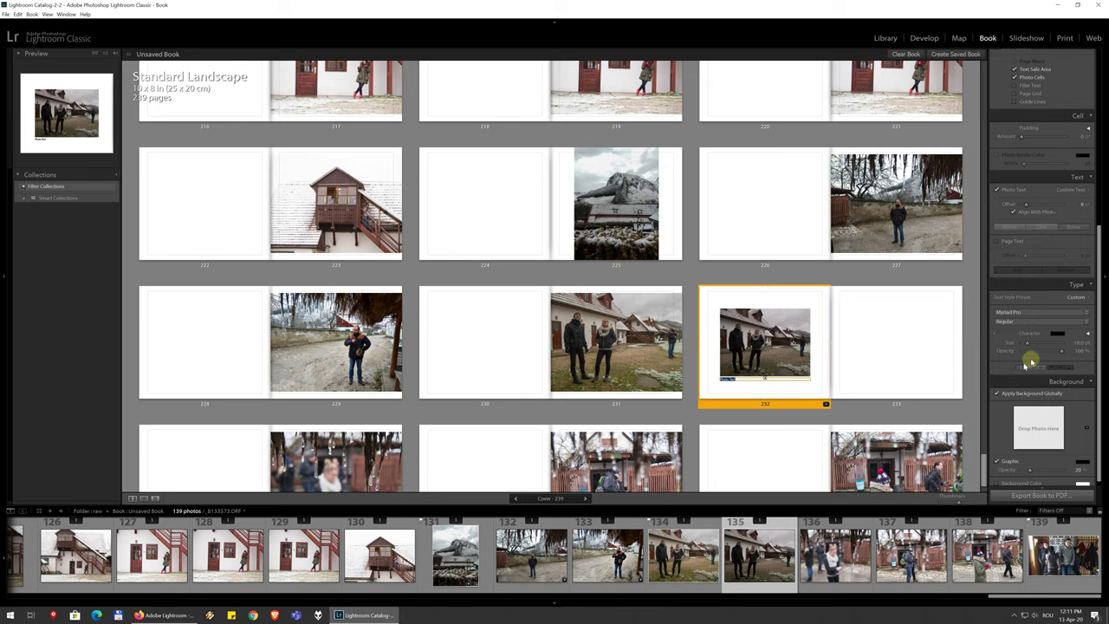
scroll(1033, 316, down, 1)
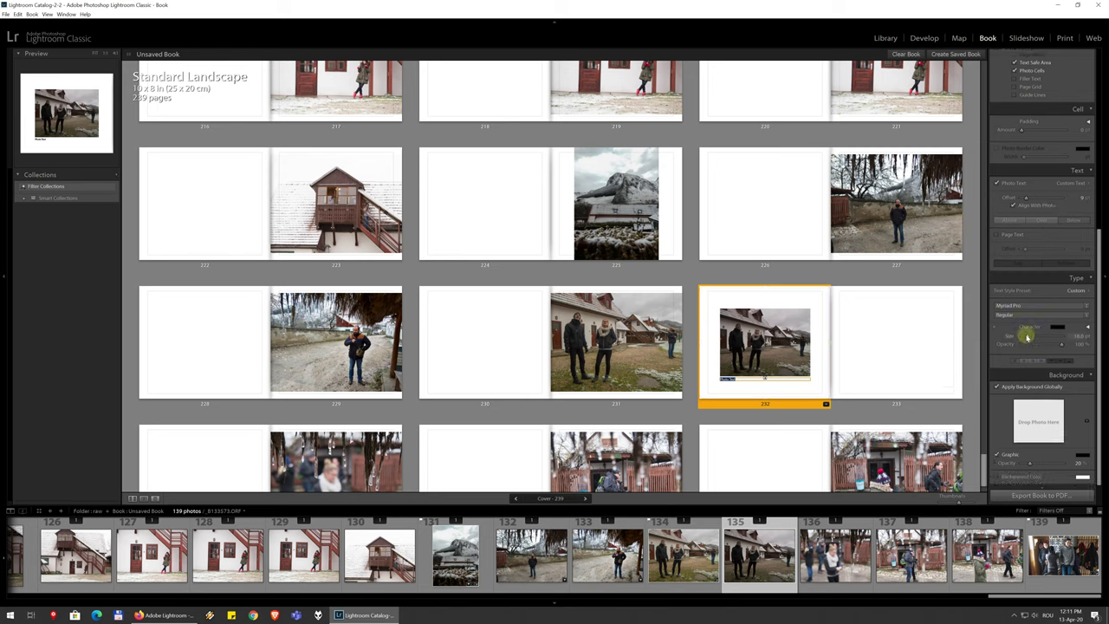
drag(1032, 337, 1032, 327)
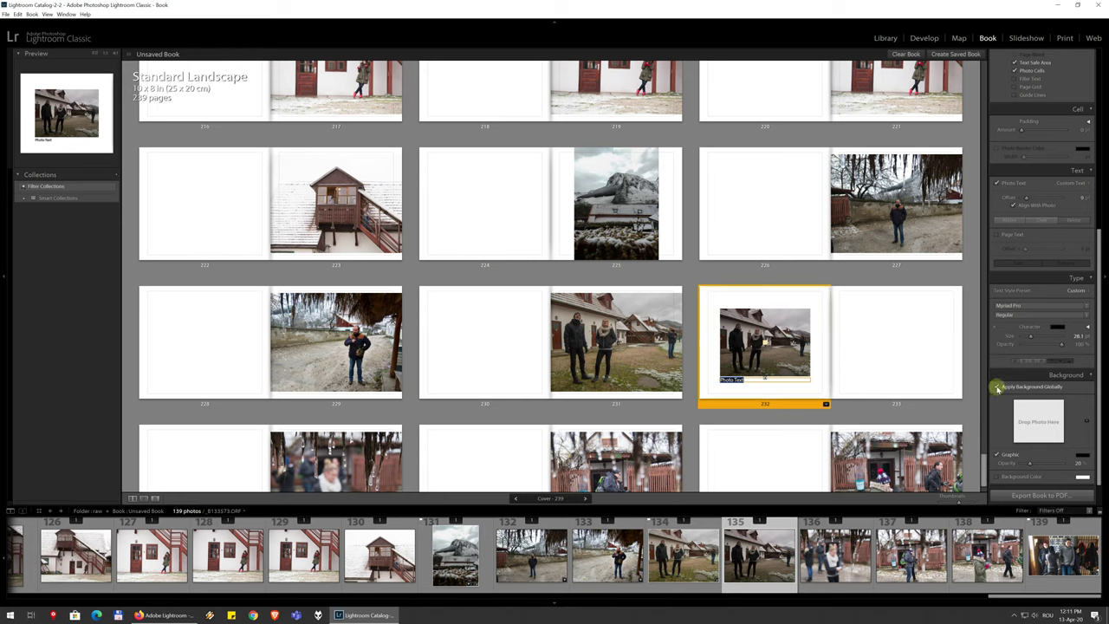
Apply a background colour globally, trying grey and red before settling on pale pink
click(997, 387)
click(997, 478)
click(1081, 477)
click(1045, 479)
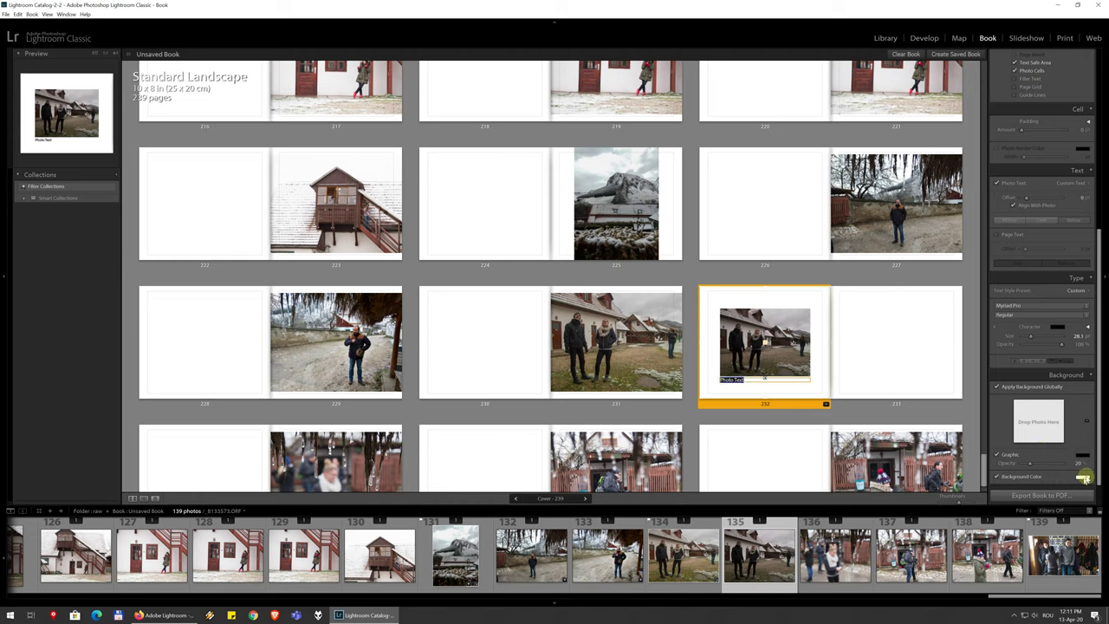
click(1082, 477)
drag(1042, 498, 1013, 494)
click(1074, 476)
click(1072, 477)
click(1052, 494)
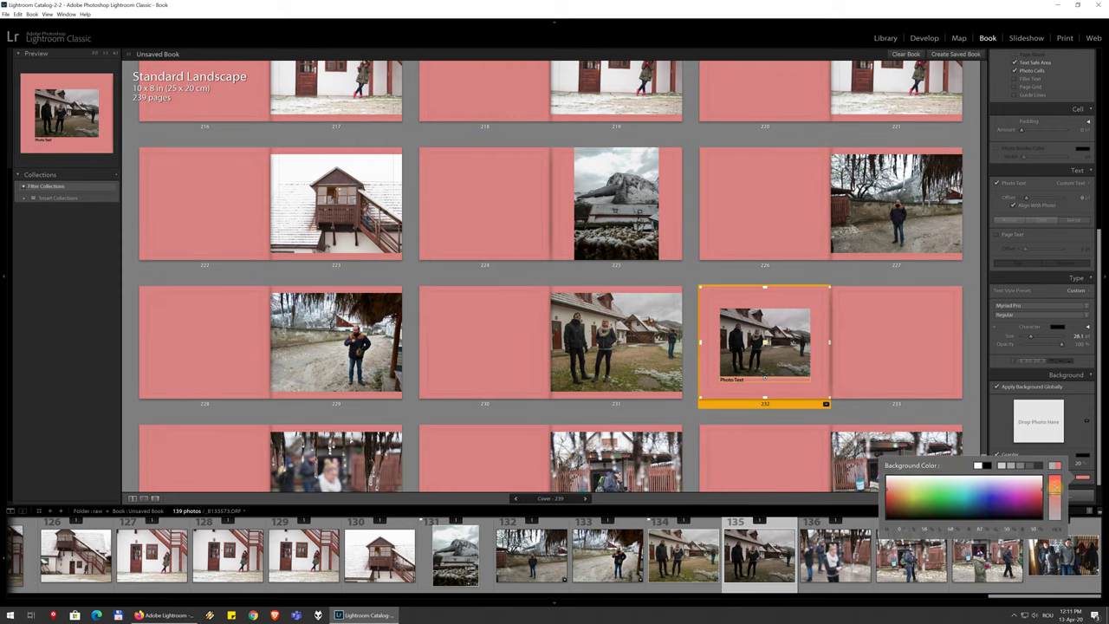
key(ctrl+z)
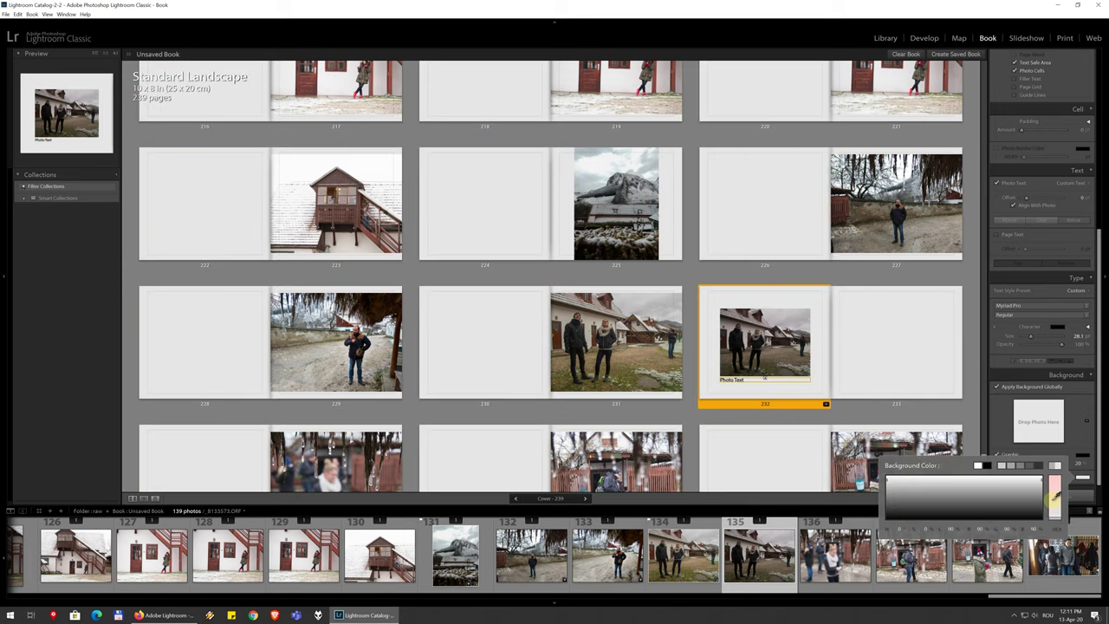
click(1051, 499)
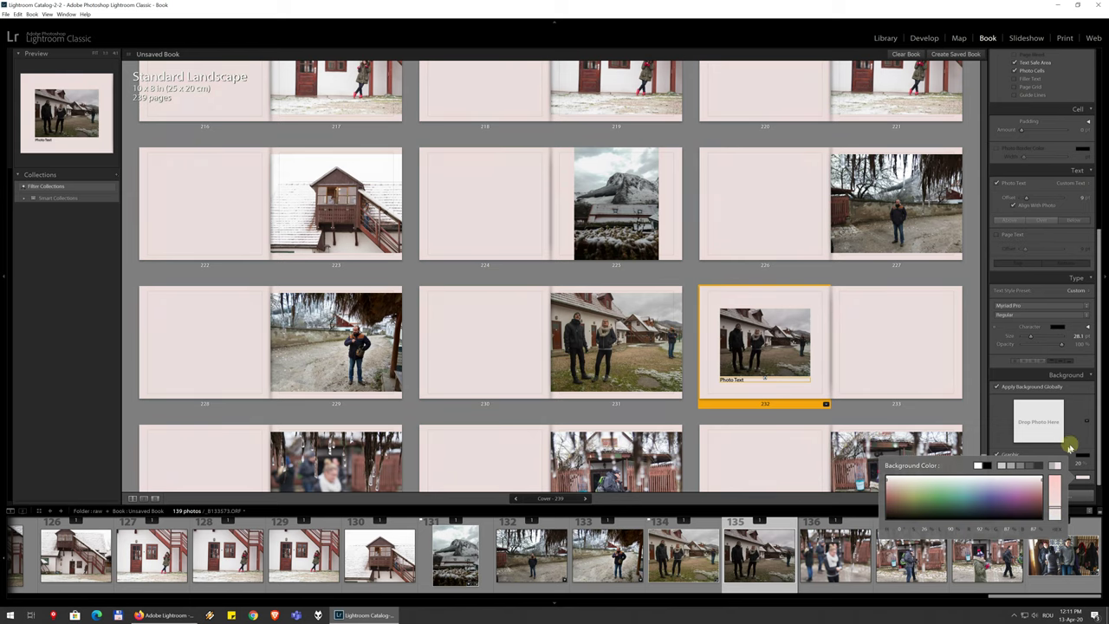
click(996, 414)
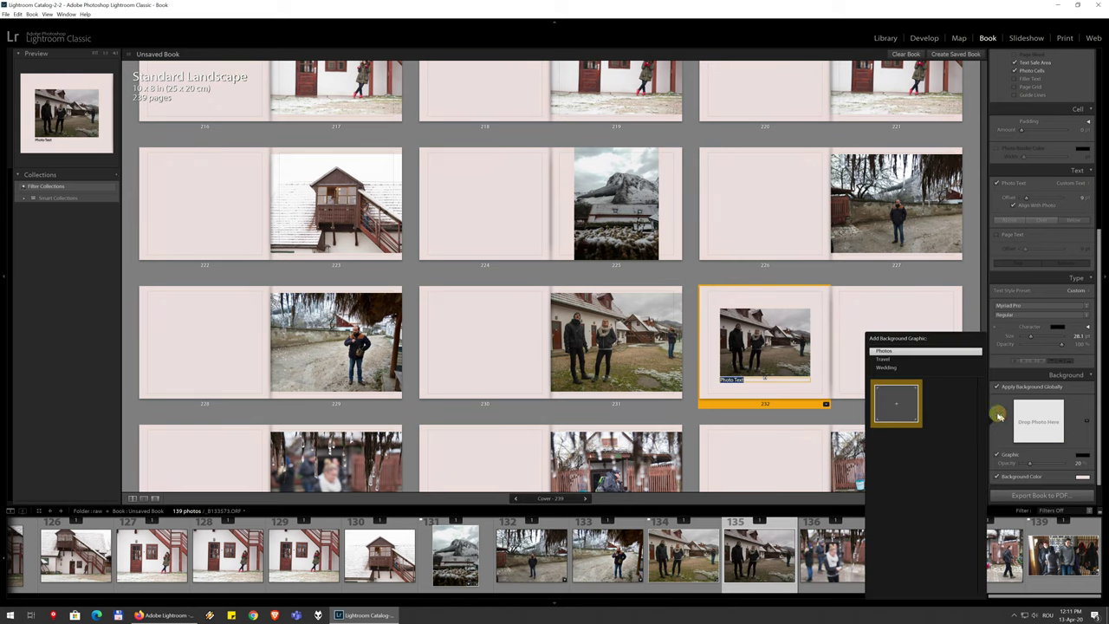
click(1000, 420)
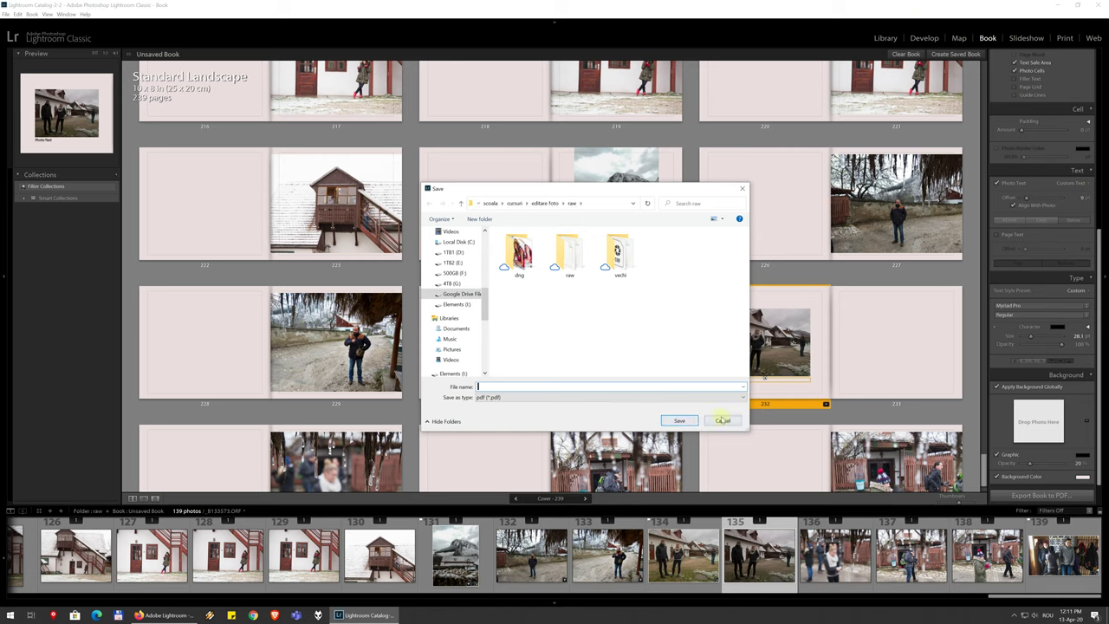
click(680, 421)
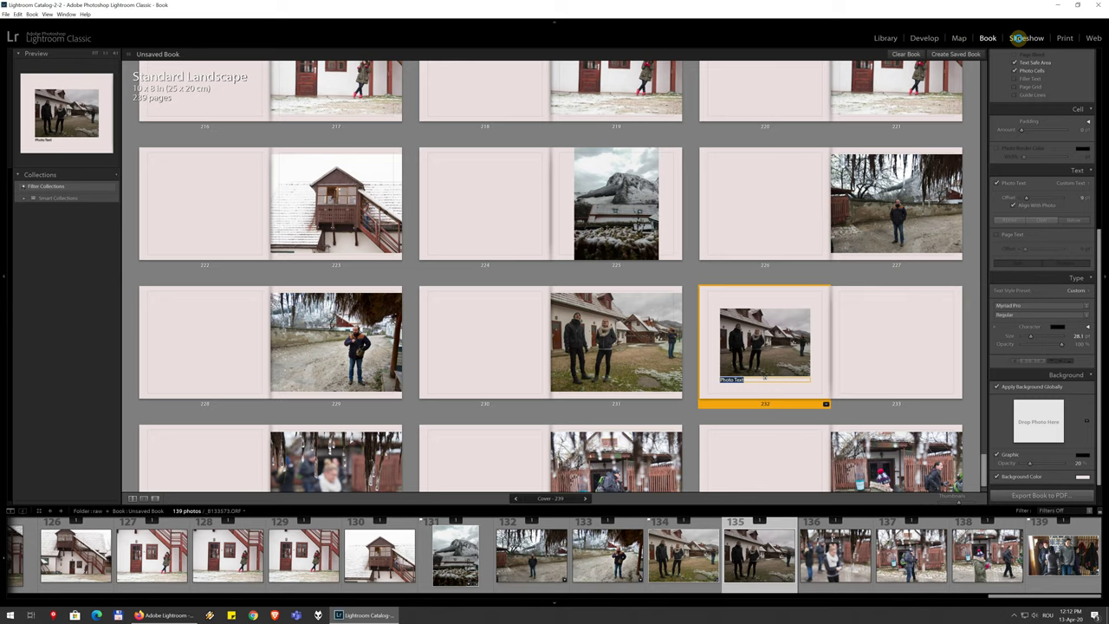
Switch to the Slideshow module and browse its right-hand panels
click(1022, 38)
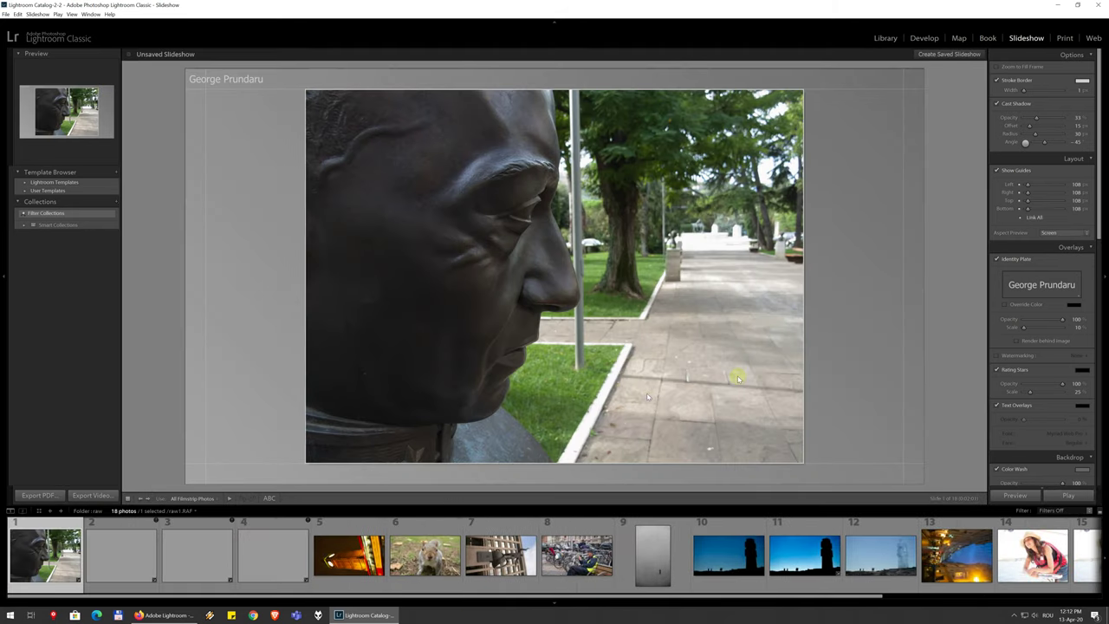
scroll(1015, 260, down, 2)
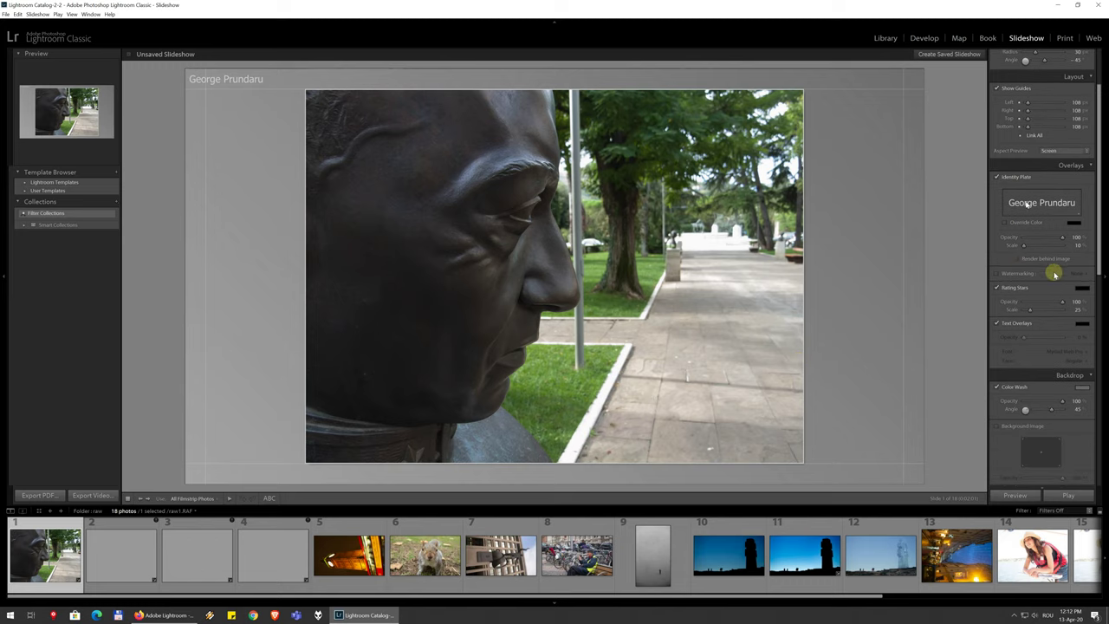
scroll(1015, 353, down, 2)
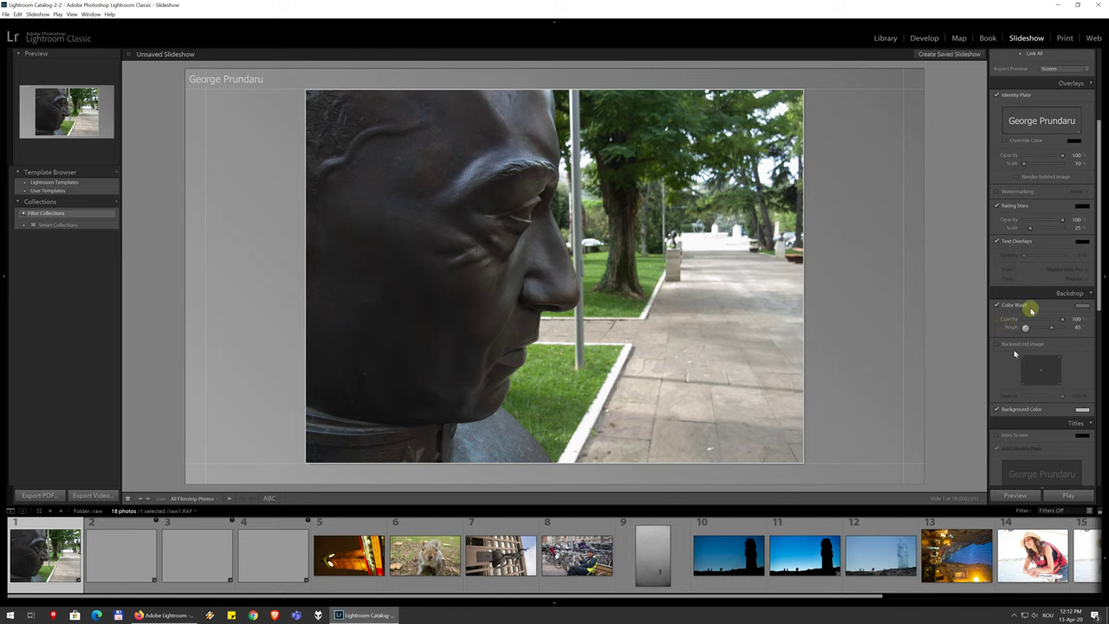
scroll(998, 341, down, 6)
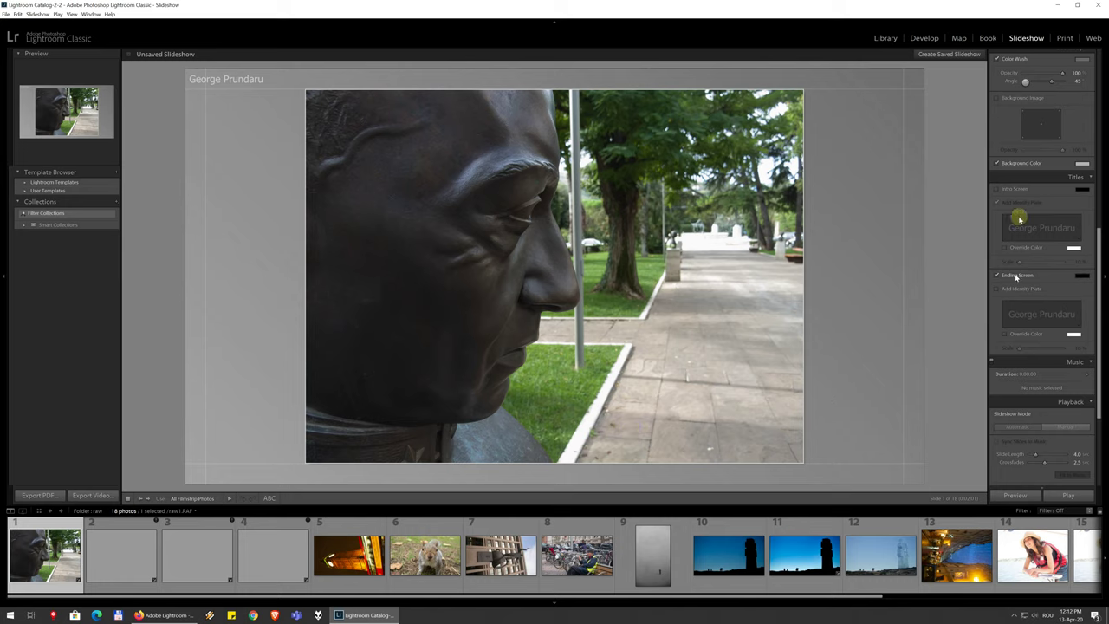
Toggle the Intro Screen title on and back off, then review the remaining panels
click(996, 187)
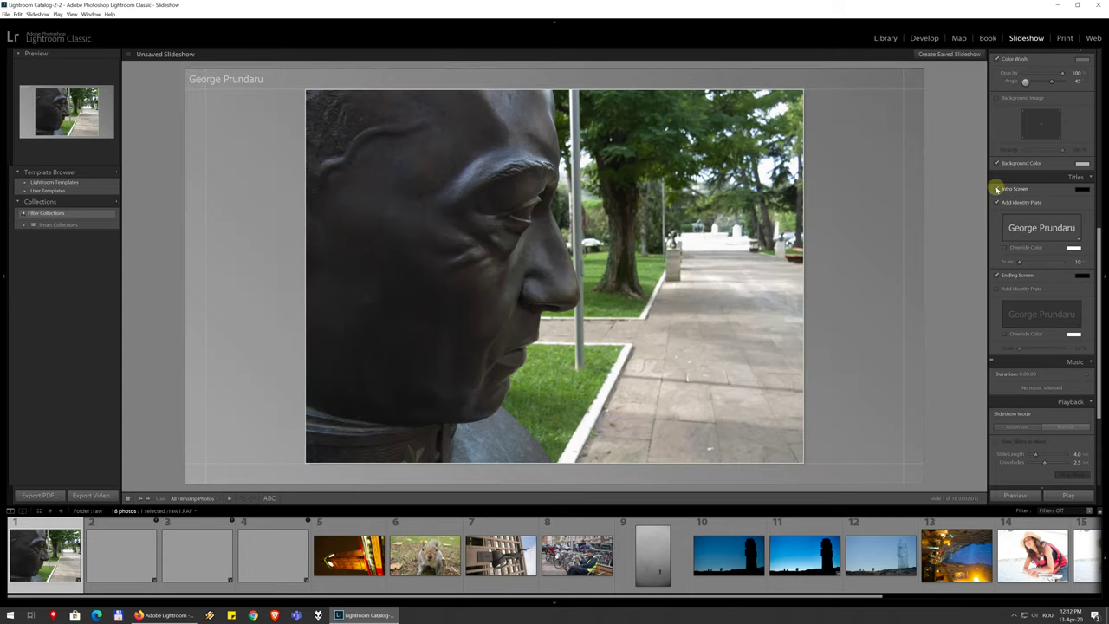
click(996, 189)
scroll(1039, 355, down, 2)
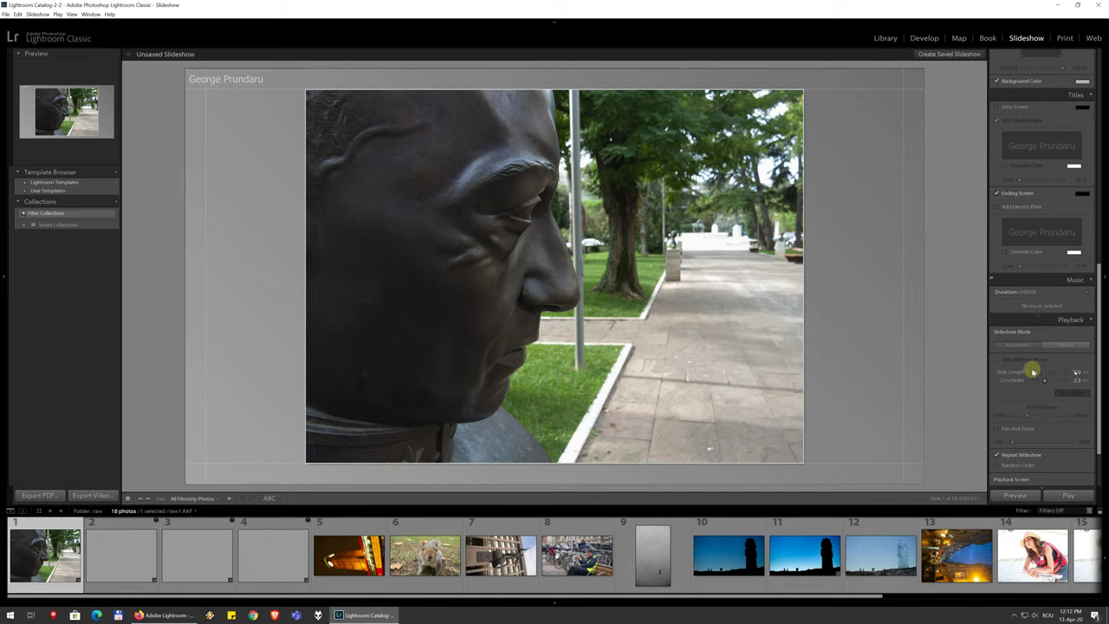
scroll(1022, 461, down, 2)
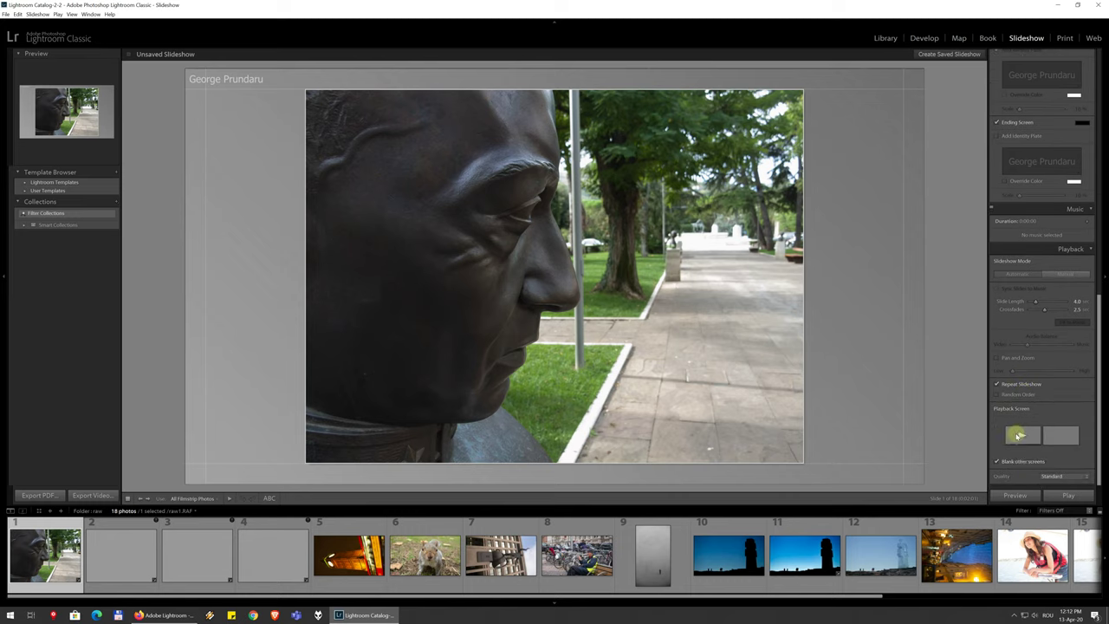
scroll(1019, 435, up, 10)
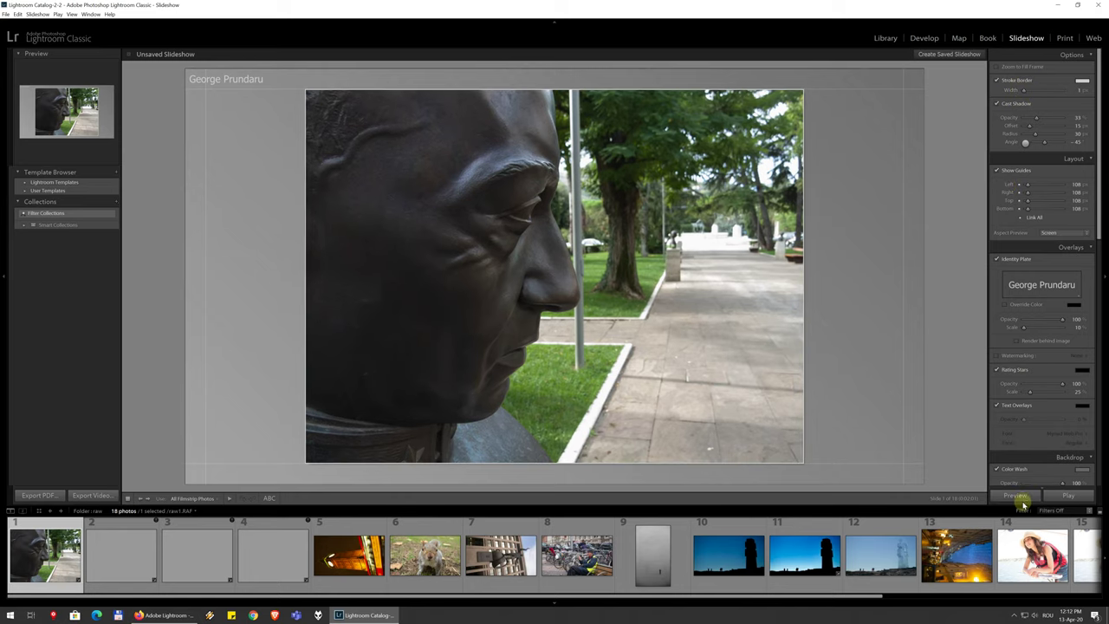
click(1016, 496)
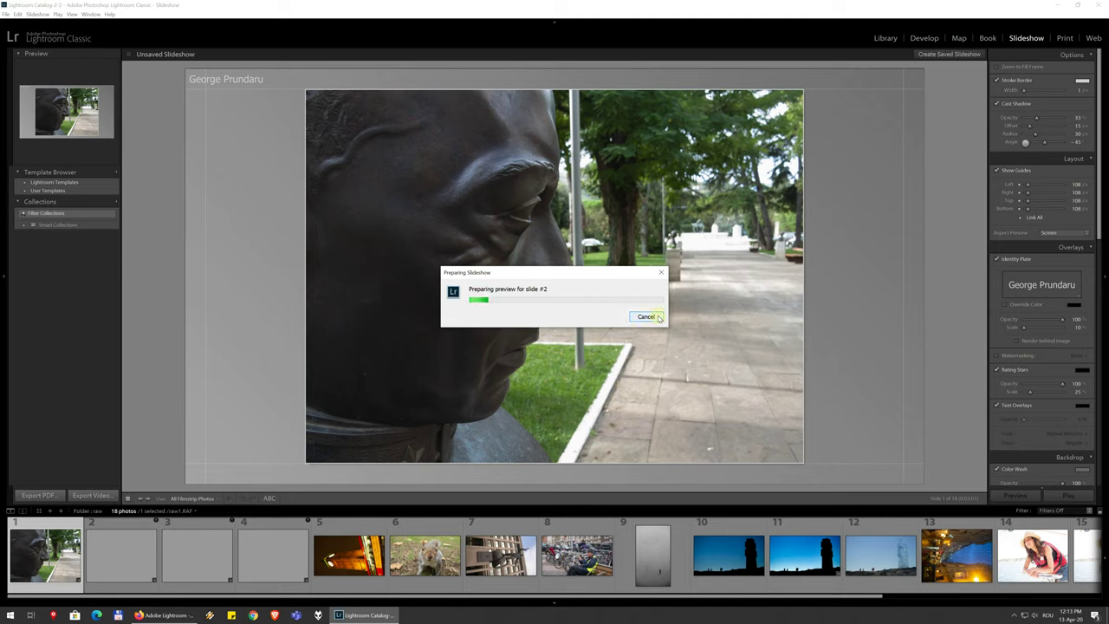
click(655, 318)
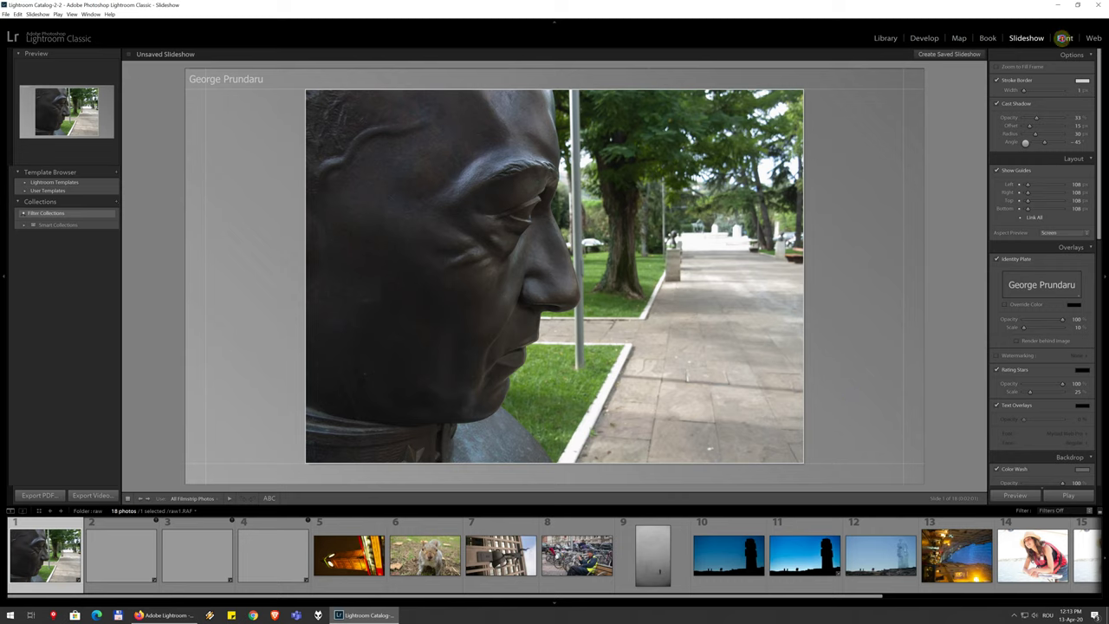
Switch to the Print module and dismiss the 'Printing from Lightroom' tip
click(1063, 38)
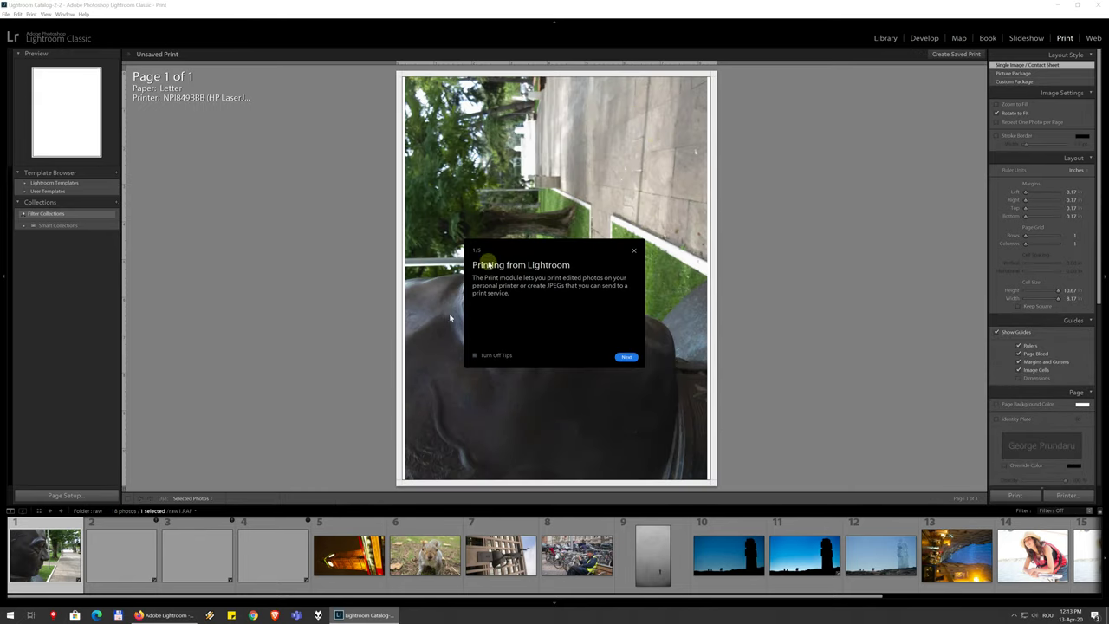
click(634, 251)
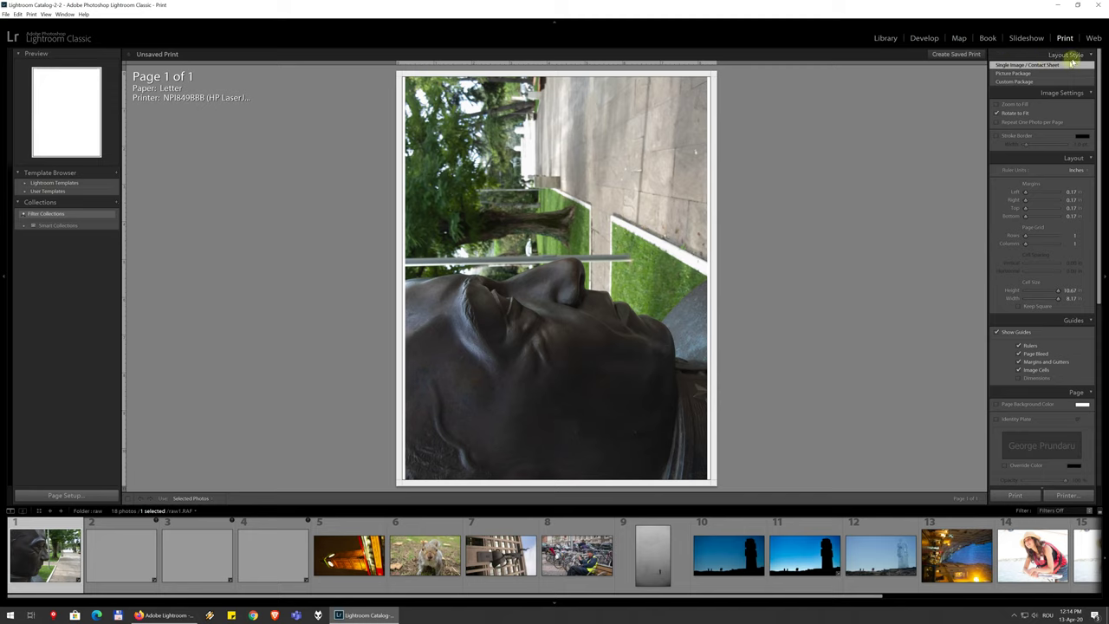
Set the layout style to Picture Package and drop silhouette photos onto the page
click(1018, 73)
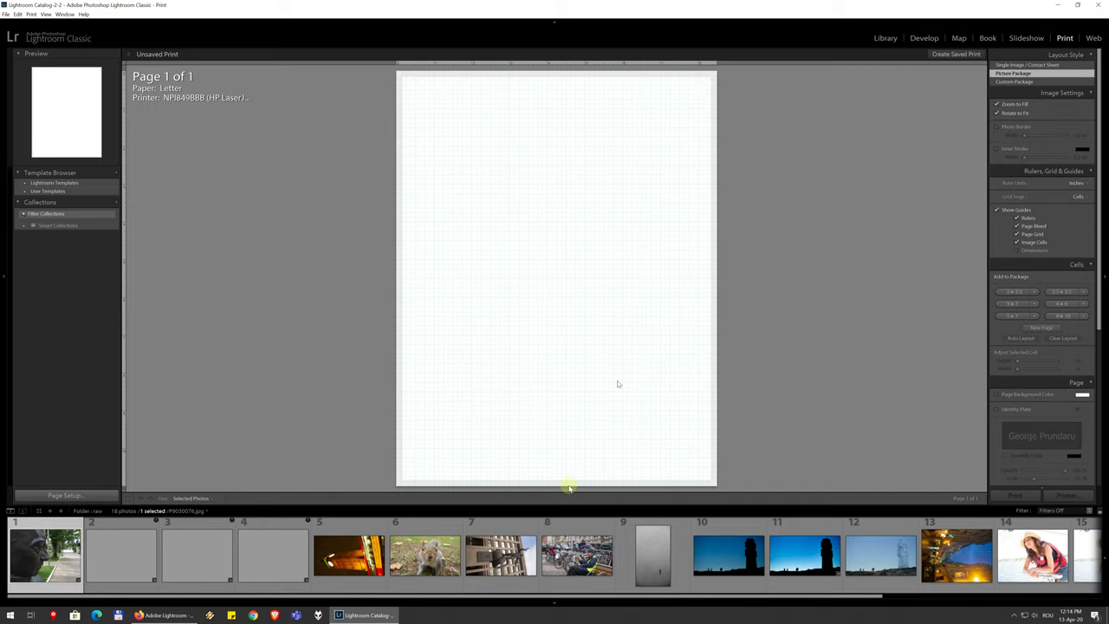
drag(519, 175, 480, 153)
drag(804, 554, 603, 185)
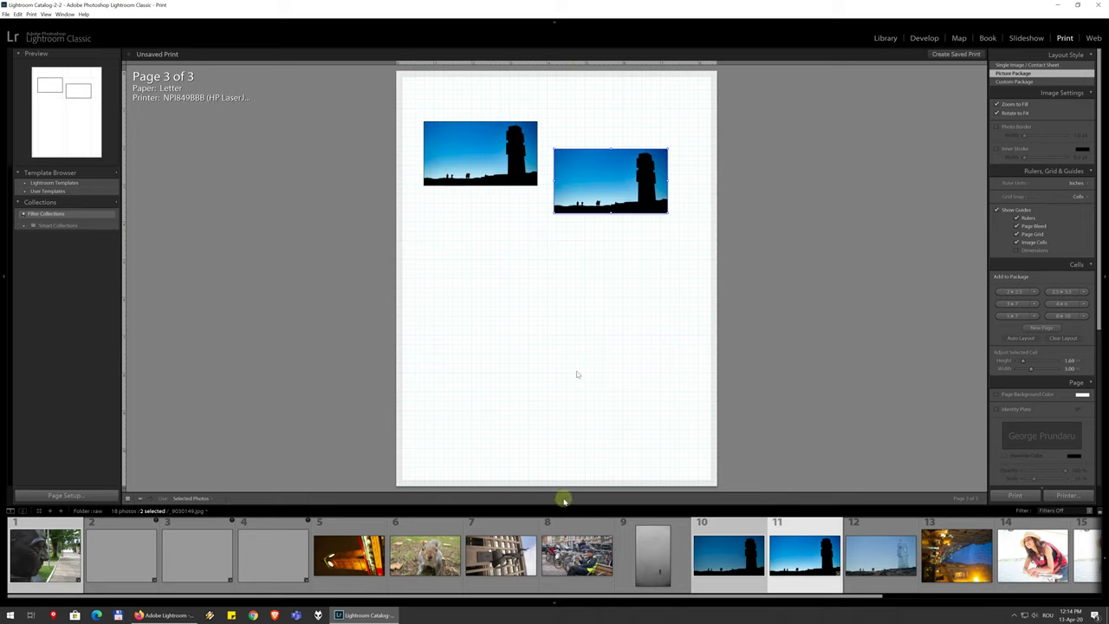
drag(500, 554, 614, 217)
Add the building photo and group its three 1.69 × 3.00 cells at top-left
drag(453, 139, 425, 77)
drag(571, 155, 586, 97)
drag(694, 233, 691, 236)
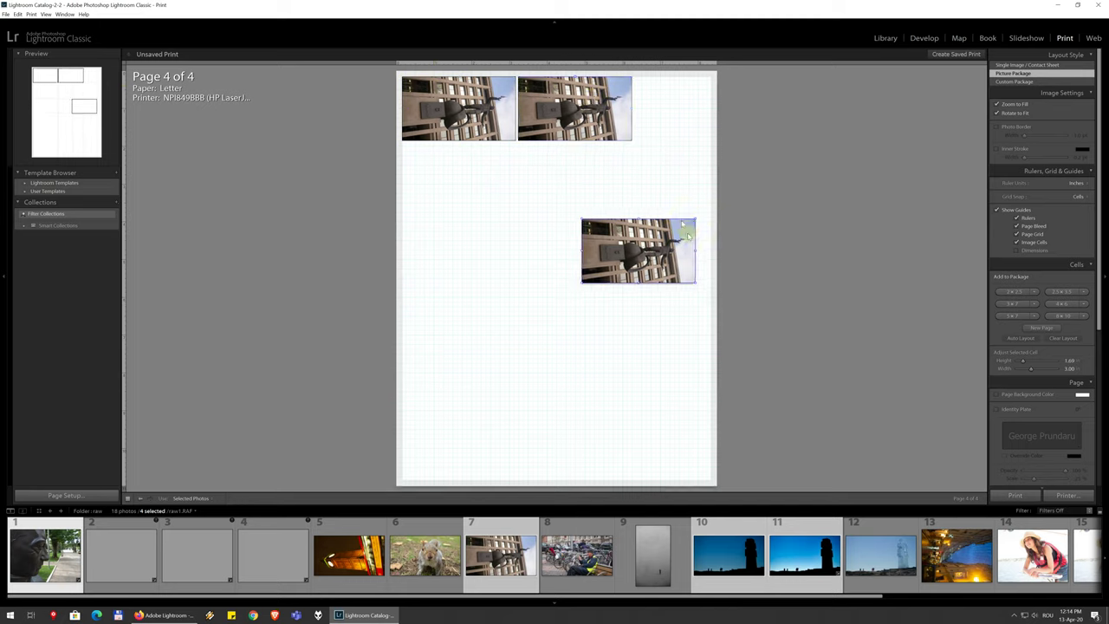
drag(574, 219, 479, 176)
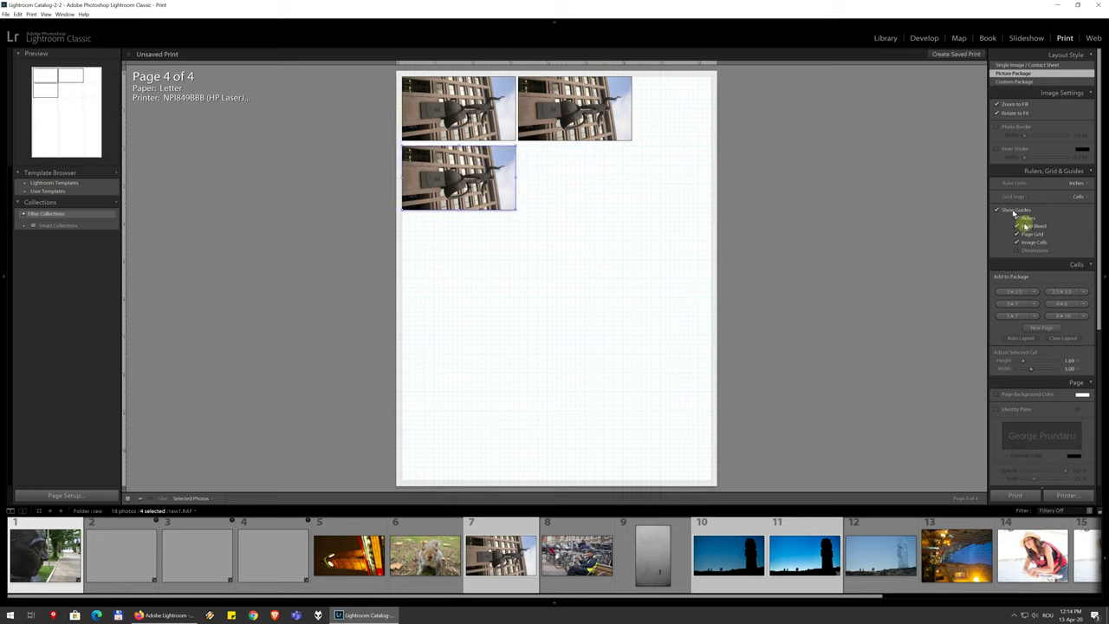
Switch to Custom Package and place the bust, building and two silhouette photos
click(1020, 82)
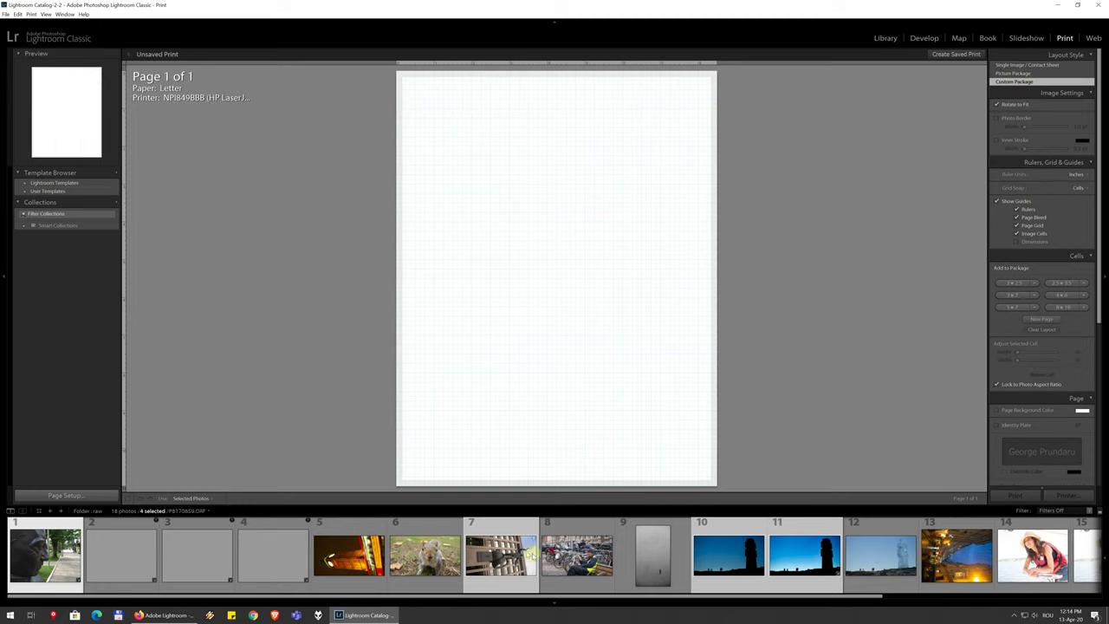
drag(577, 554, 651, 130)
drag(707, 490, 485, 221)
drag(644, 281, 636, 268)
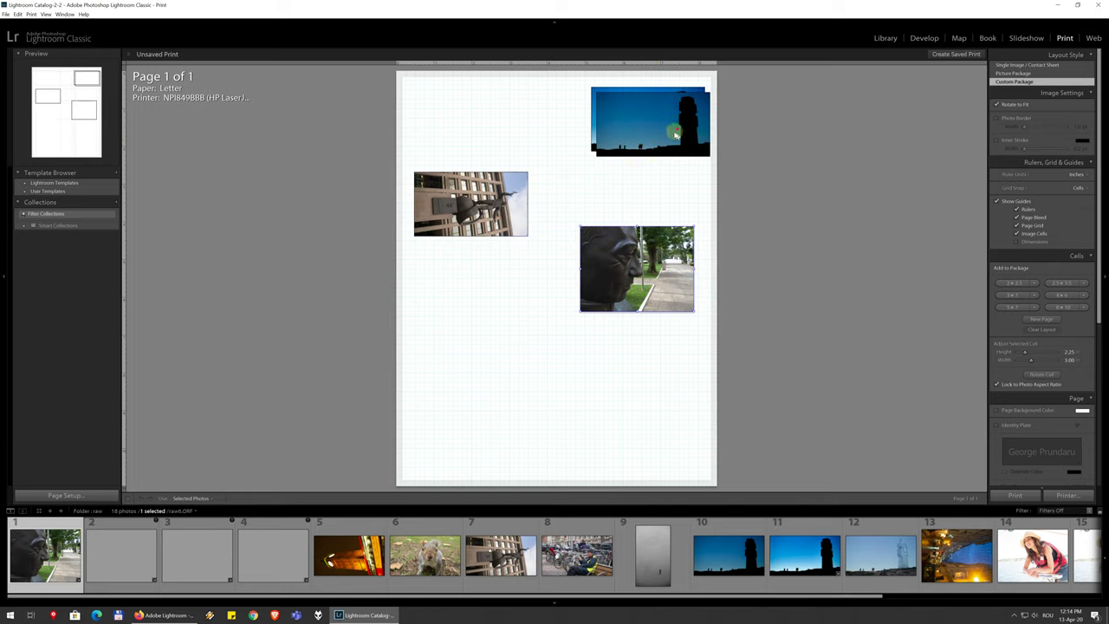
drag(530, 138, 503, 118)
drag(596, 198, 482, 282)
Stack silhouette, building, silhouette and bust cells down the page's left edge
drag(443, 105, 440, 100)
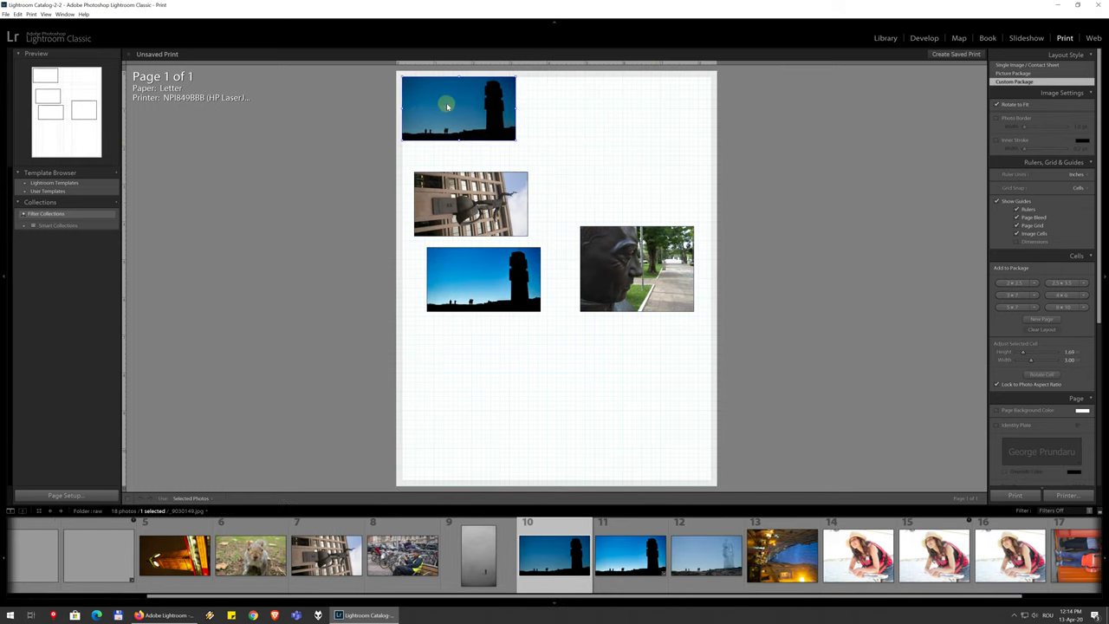
drag(461, 216, 448, 197)
drag(453, 260, 448, 239)
drag(636, 262, 452, 324)
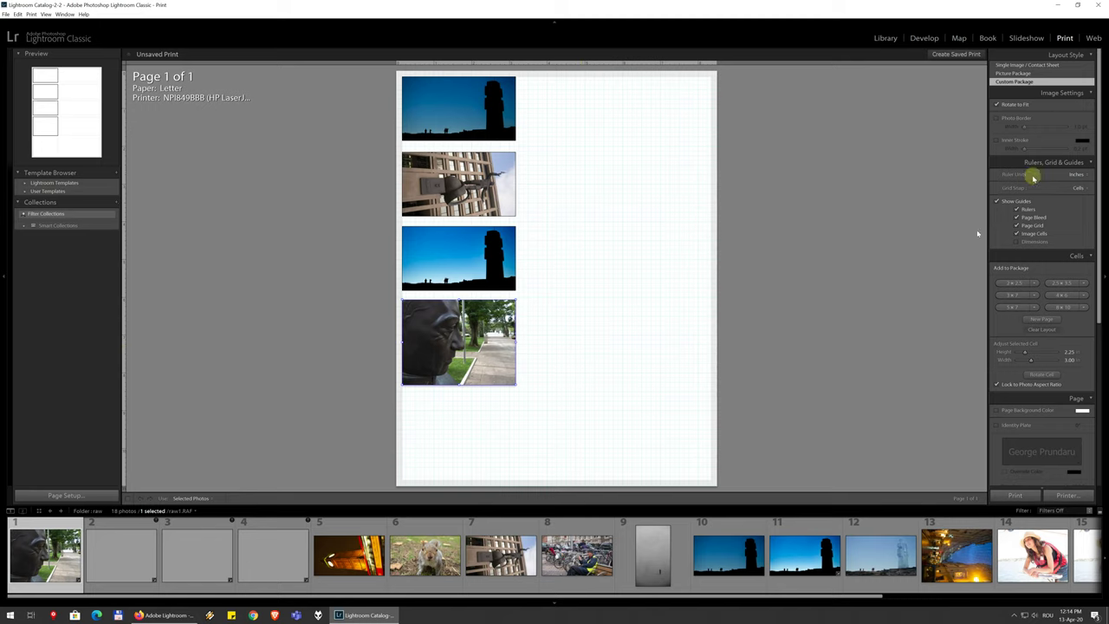
Add a 5 x 7 cell on a new page and fill it with the lit night-street photo
scroll(1035, 178, down, 2)
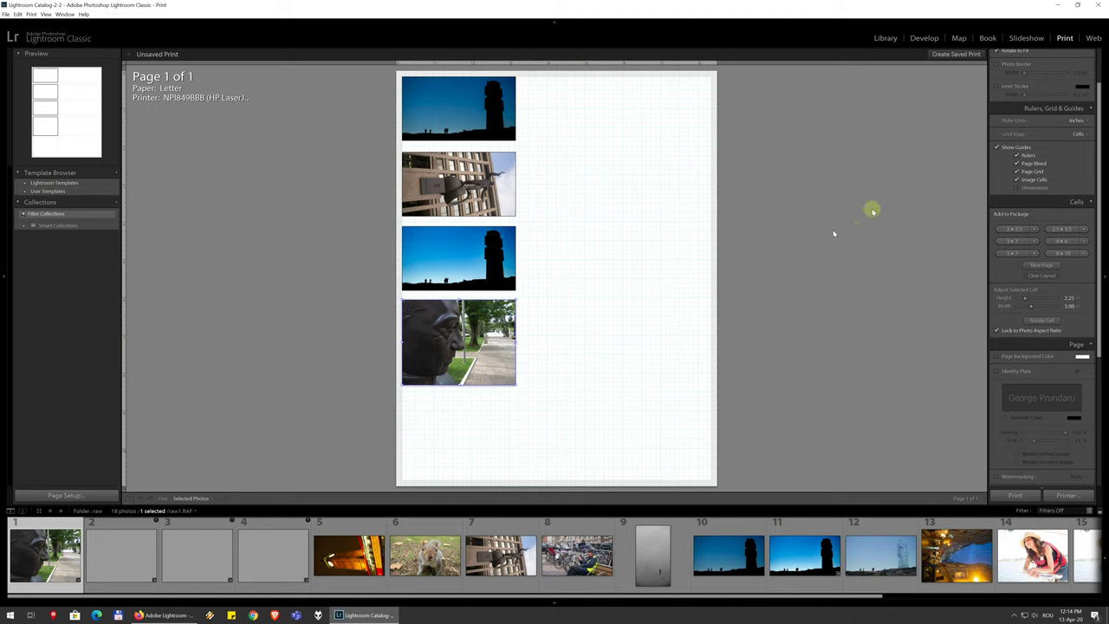
click(1010, 242)
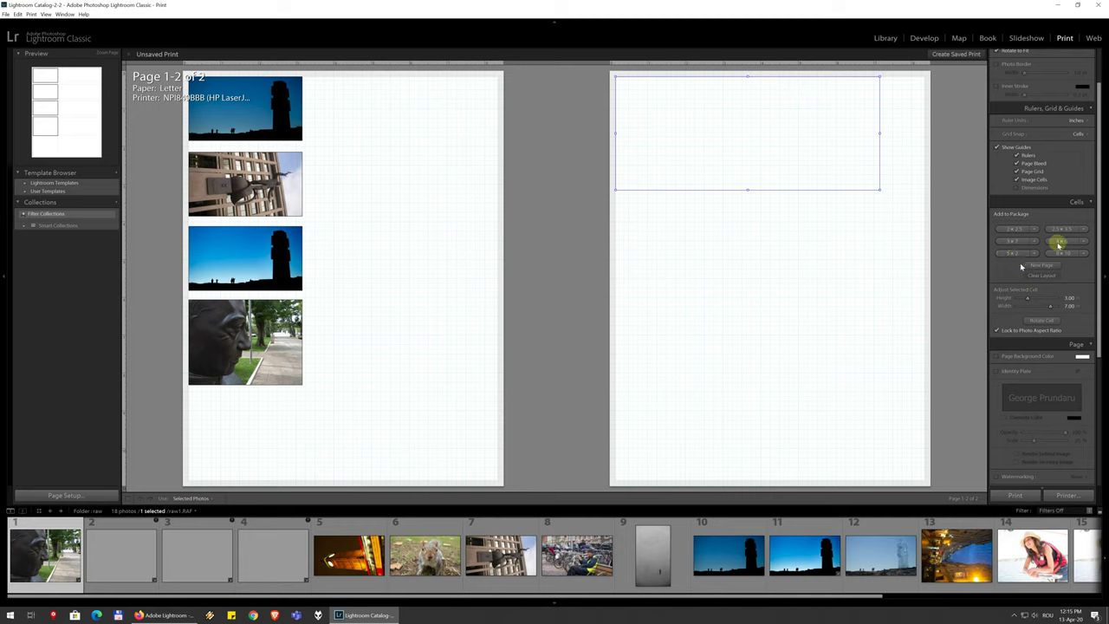
drag(1098, 223, 1104, 275)
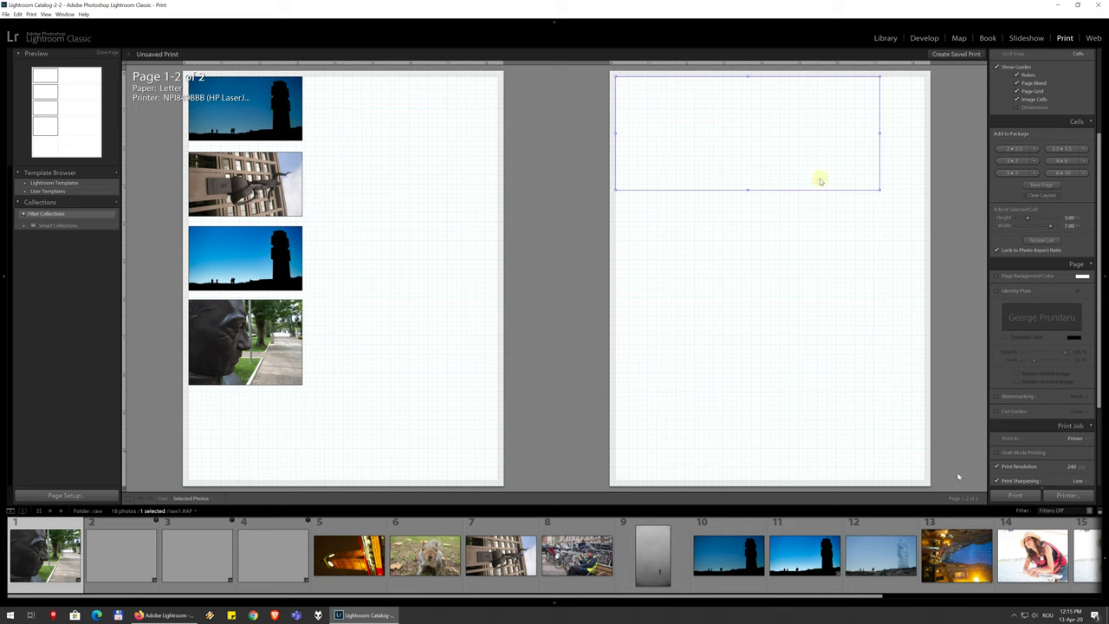
drag(944, 561, 753, 172)
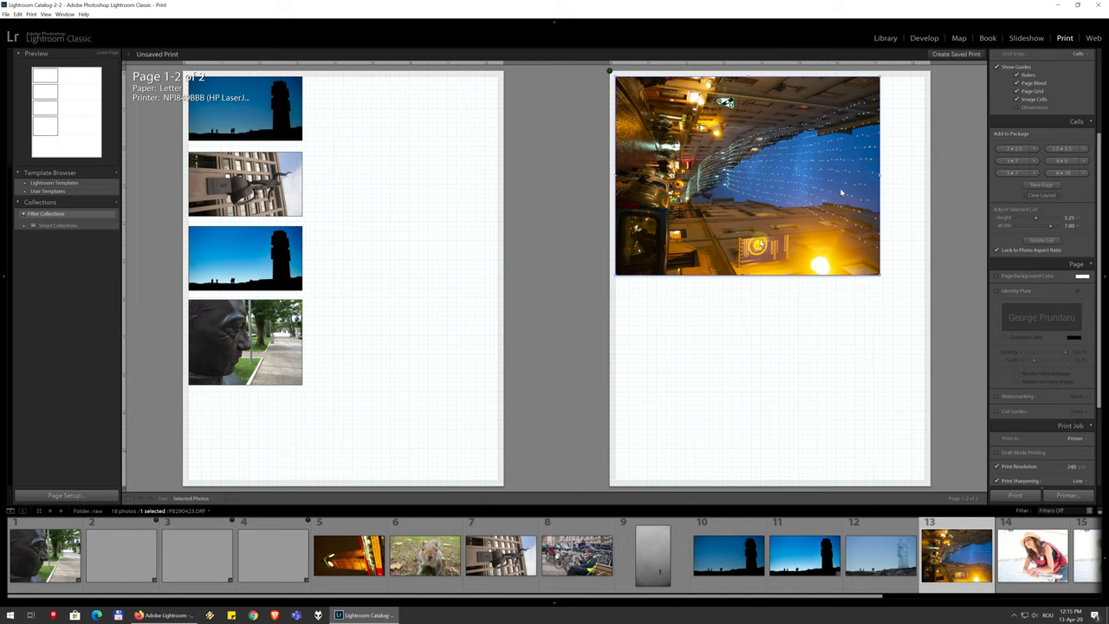
click(608, 66)
Enable Cut Guides in the Page panel to outline every photo cell
drag(1099, 255, 1101, 283)
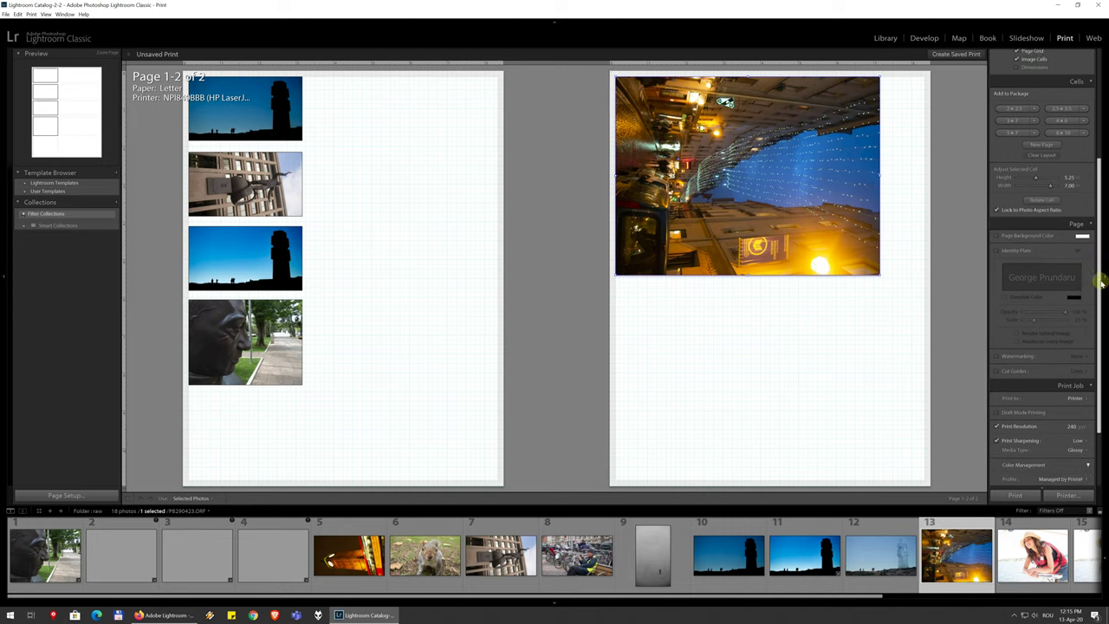
scroll(1034, 339, down, 2)
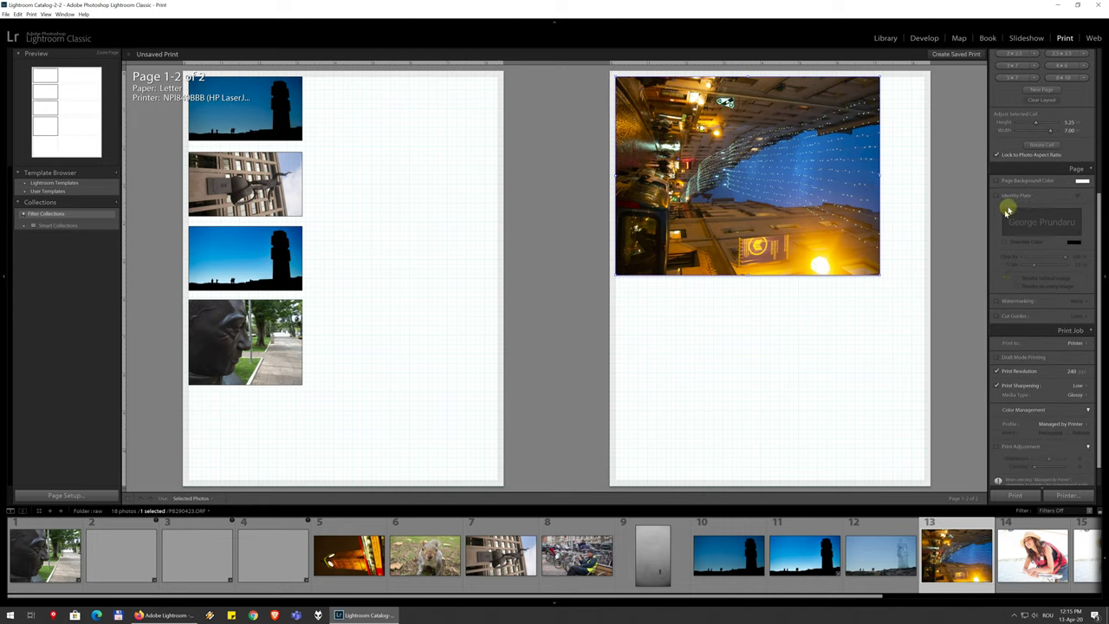
click(996, 317)
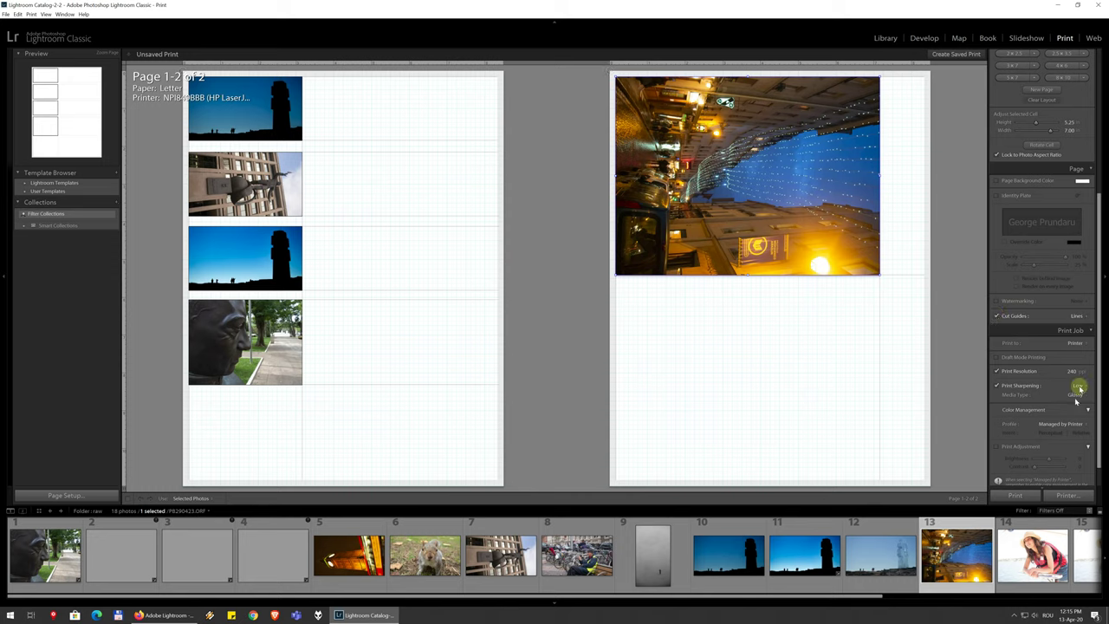
scroll(1055, 429, down, 1)
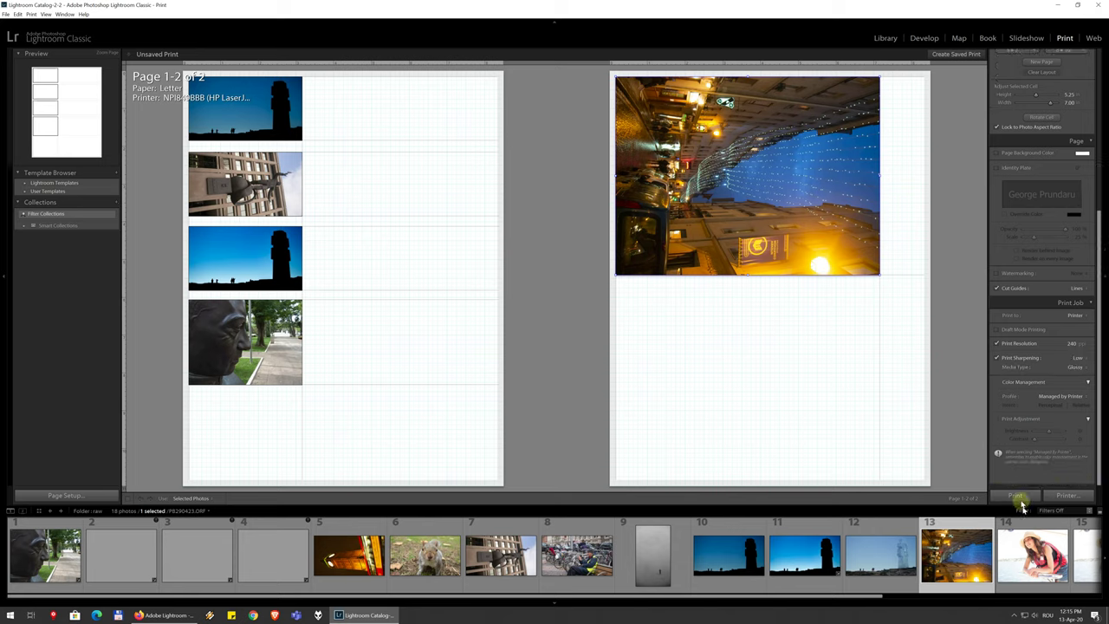
click(1064, 494)
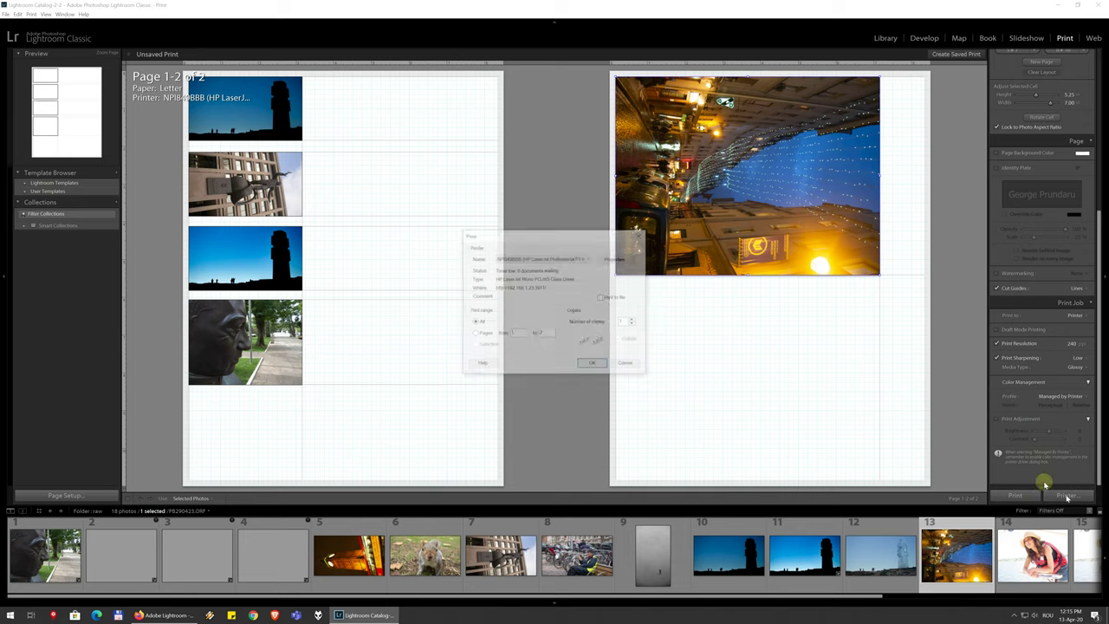
click(534, 258)
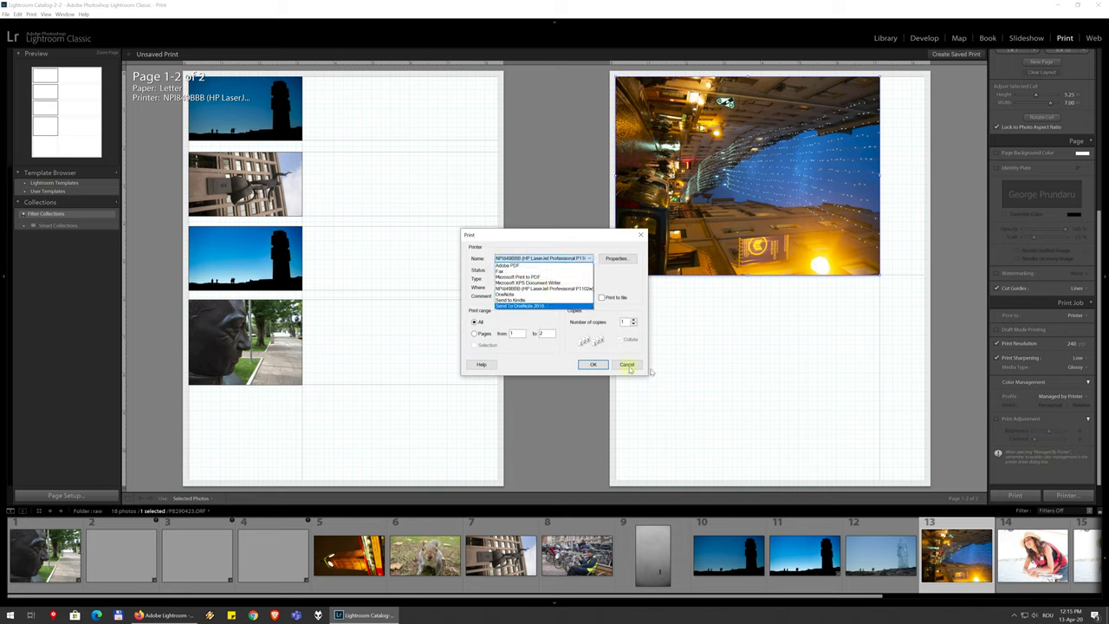
click(623, 367)
click(626, 364)
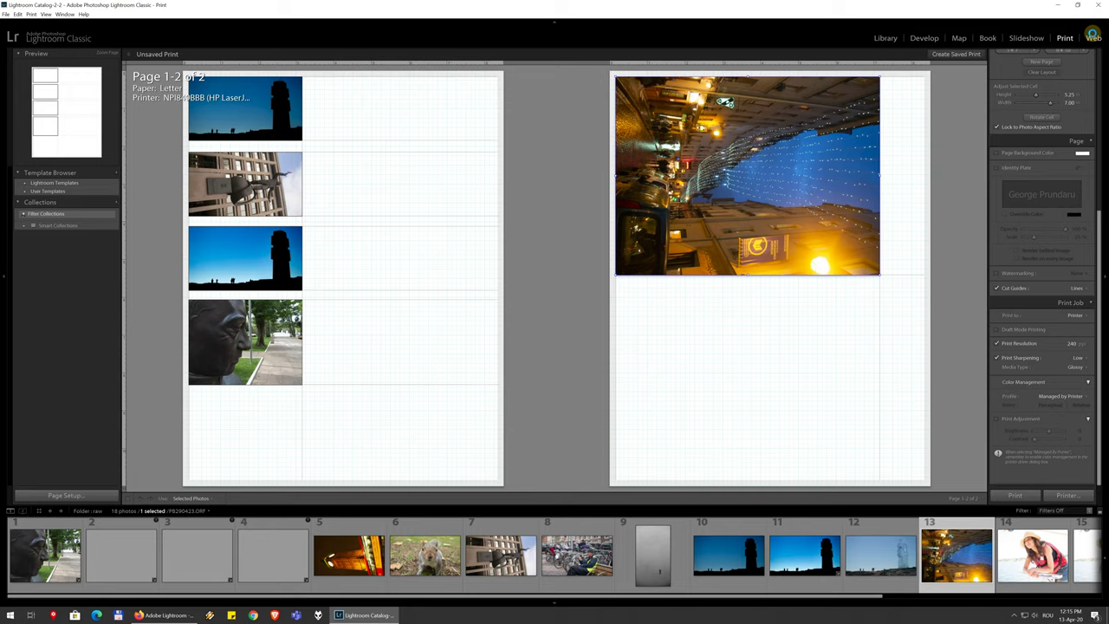
Switch to the Web module, dismiss its tip, and try layout styles ending on Grid Gallery
click(1092, 37)
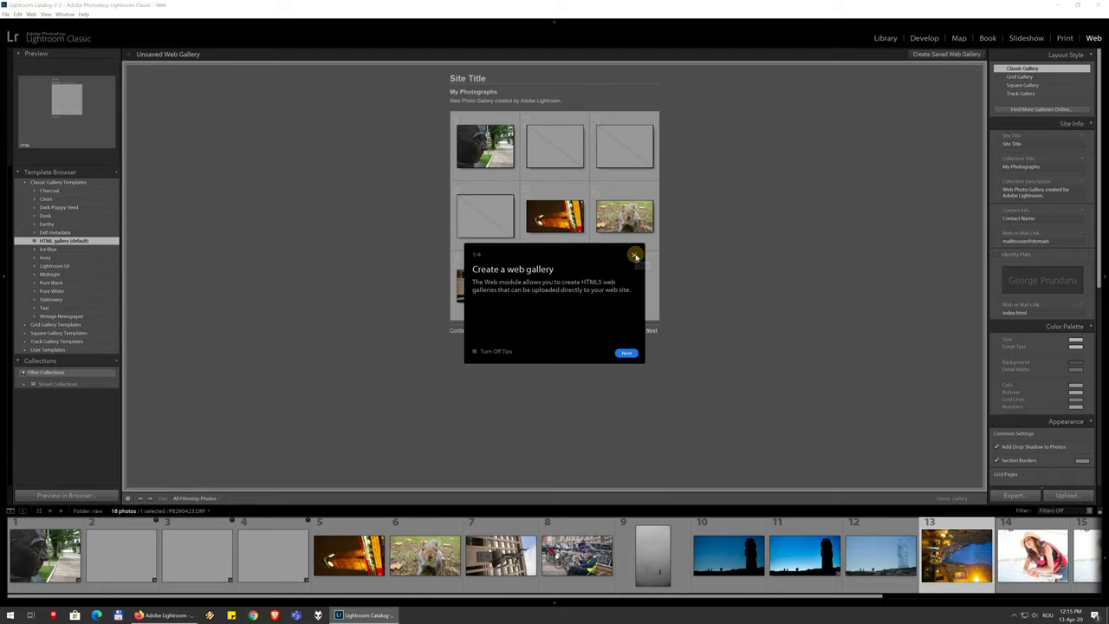
click(635, 256)
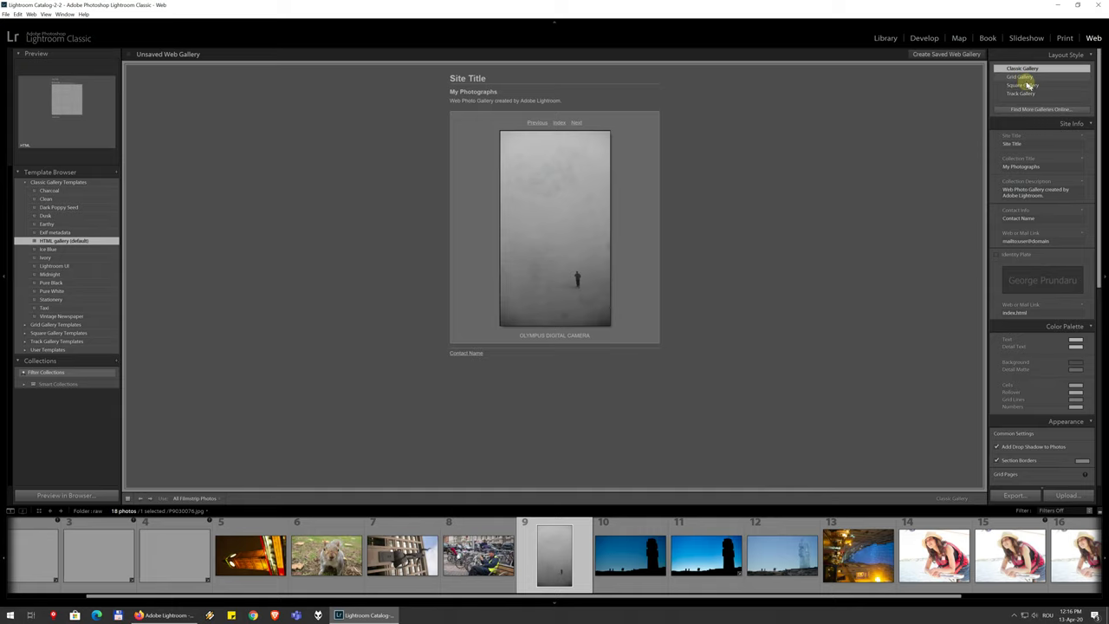
click(1020, 78)
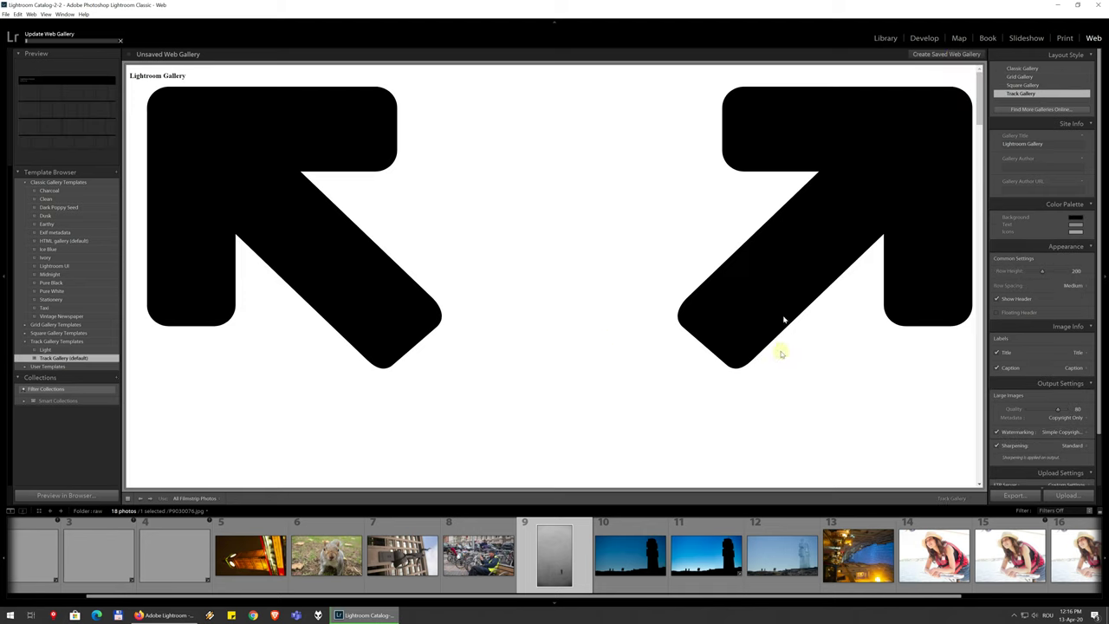
click(1020, 94)
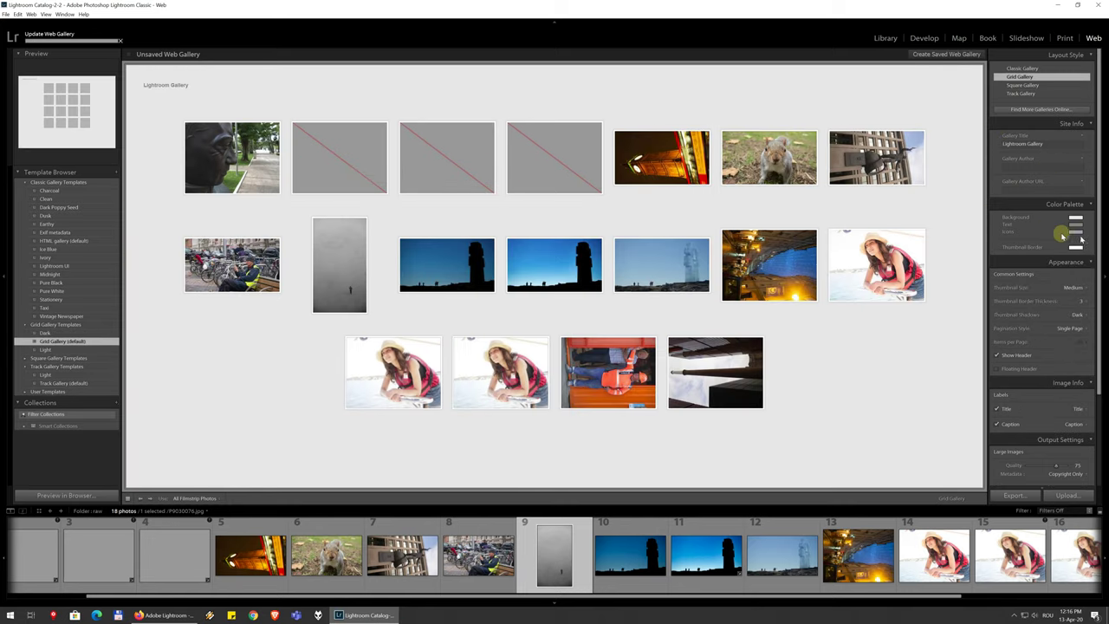
scroll(1057, 235, down, 1)
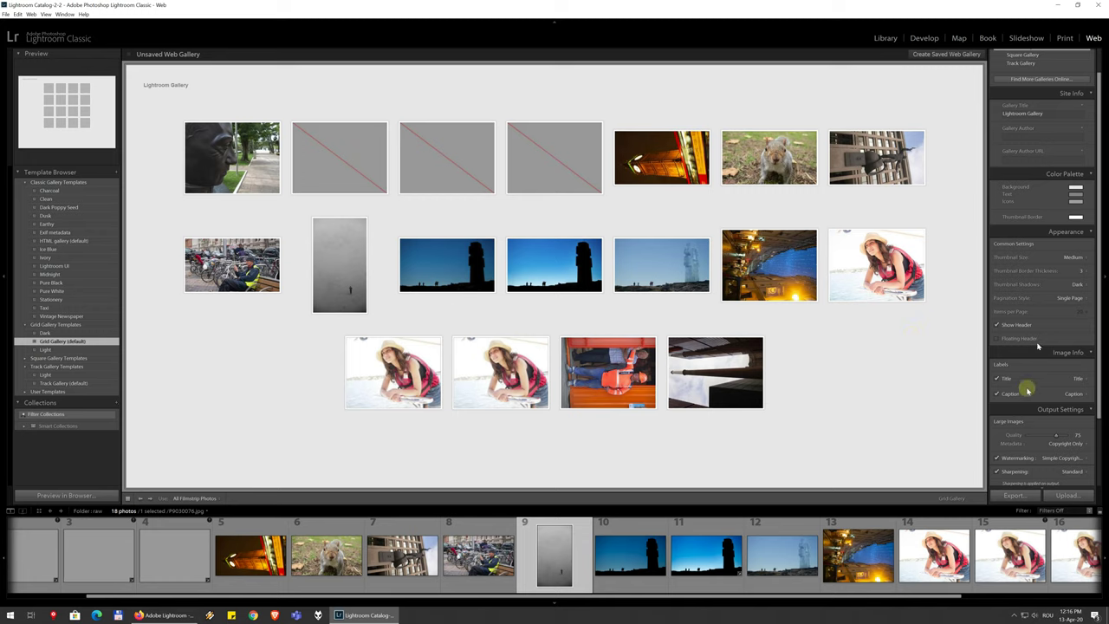
scroll(1025, 393, down, 3)
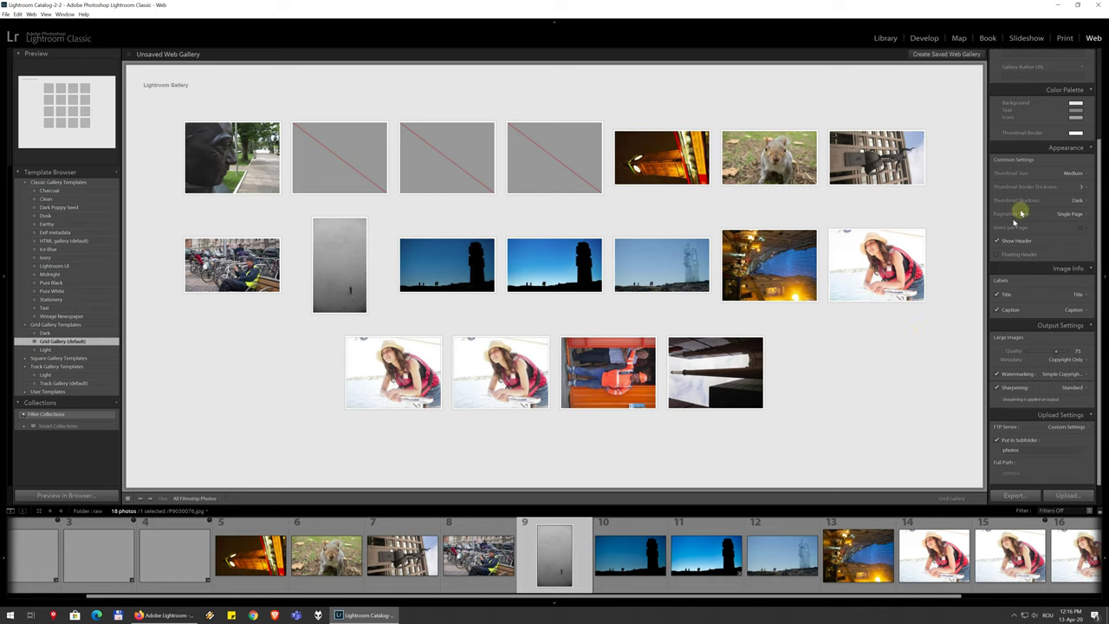
click(1077, 173)
scroll(1042, 302, up, 5)
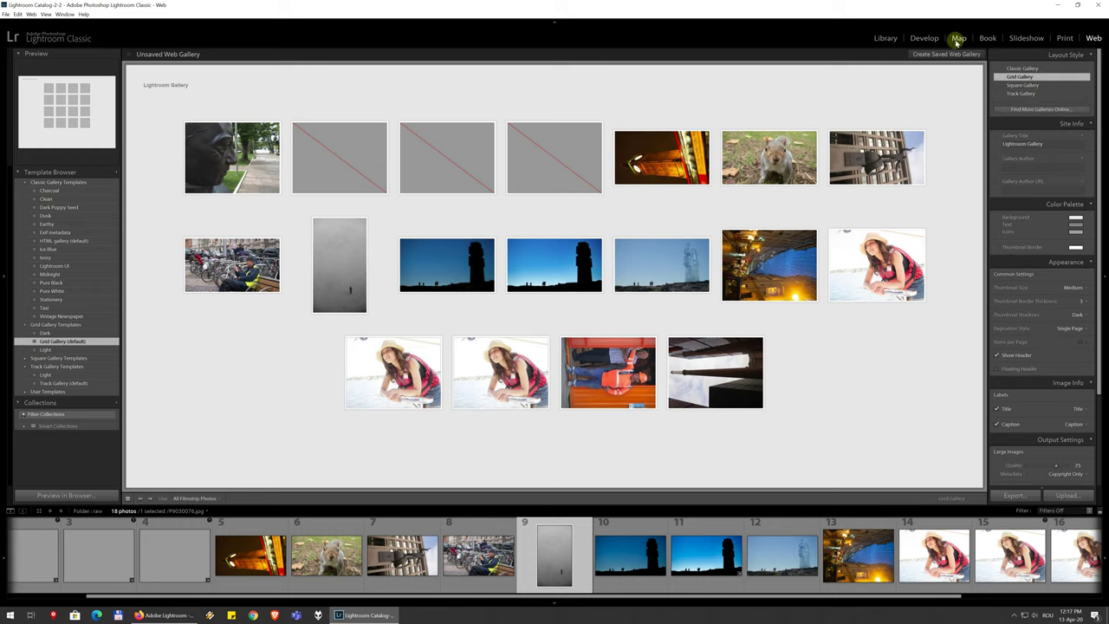